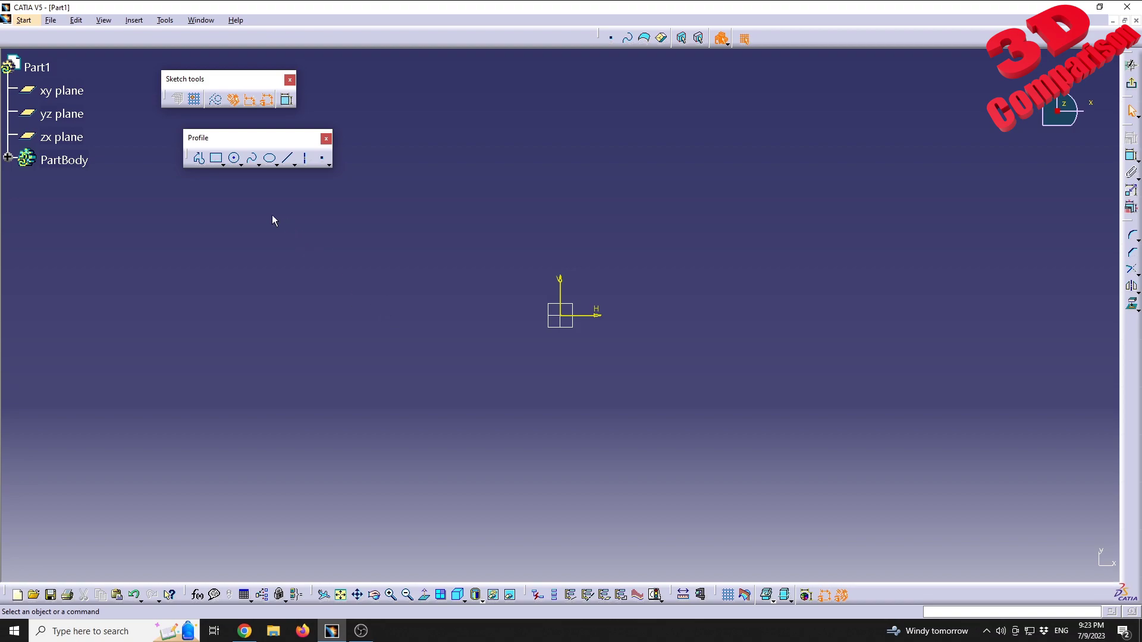
# Draw a large R44.524 circle at lower left and a small R10.656 circle above it.
pyautogui.click(235, 158)
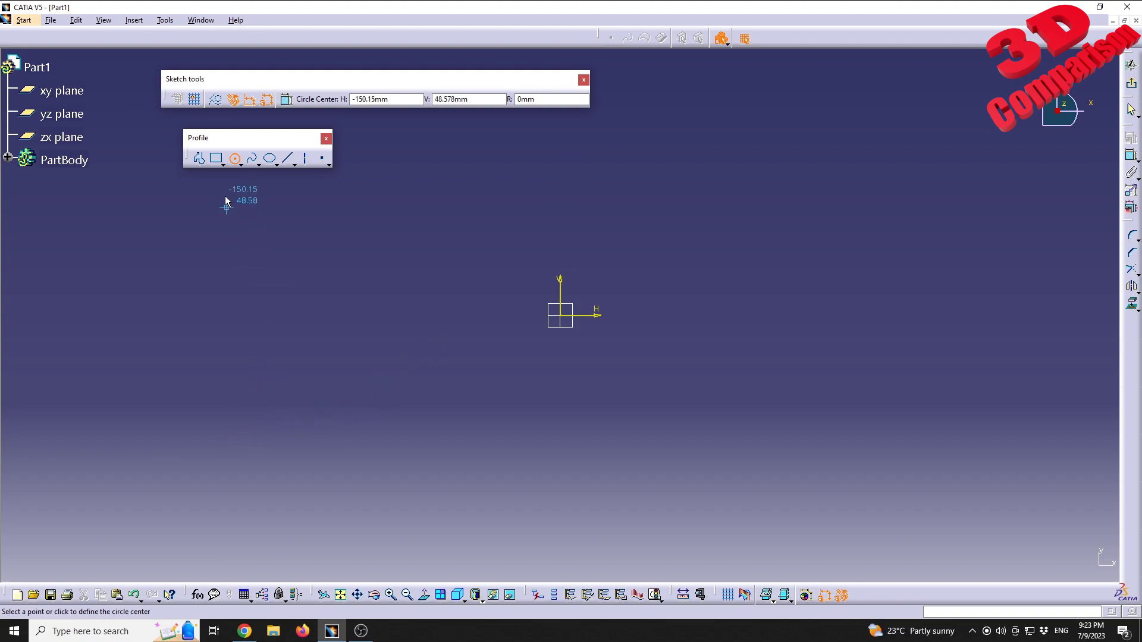
pyautogui.click(236, 162)
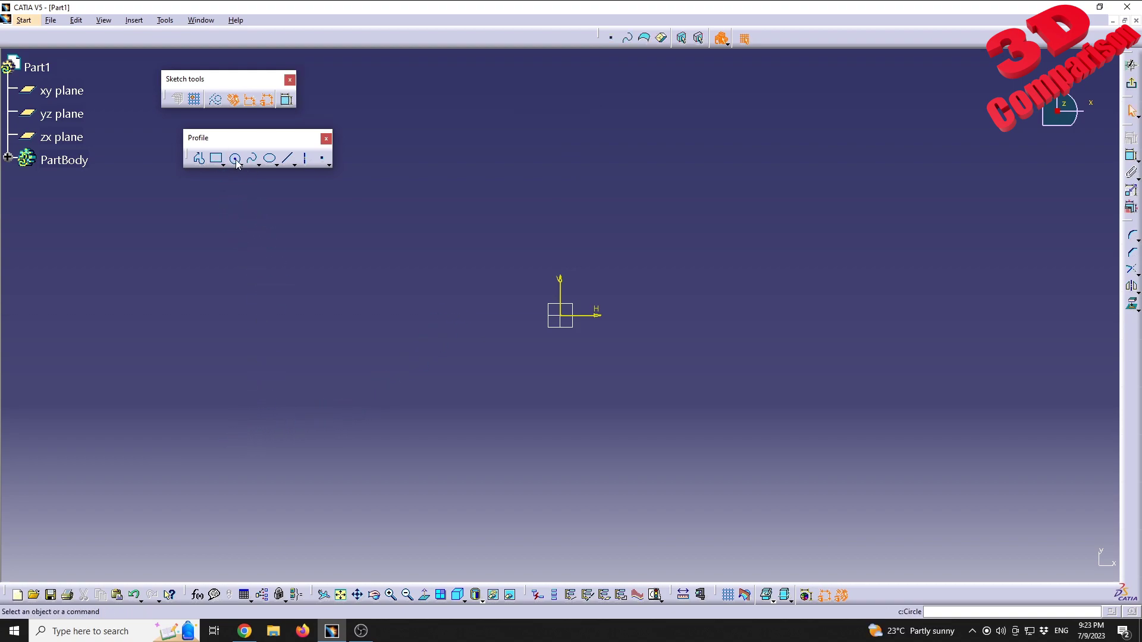
pyautogui.click(236, 159)
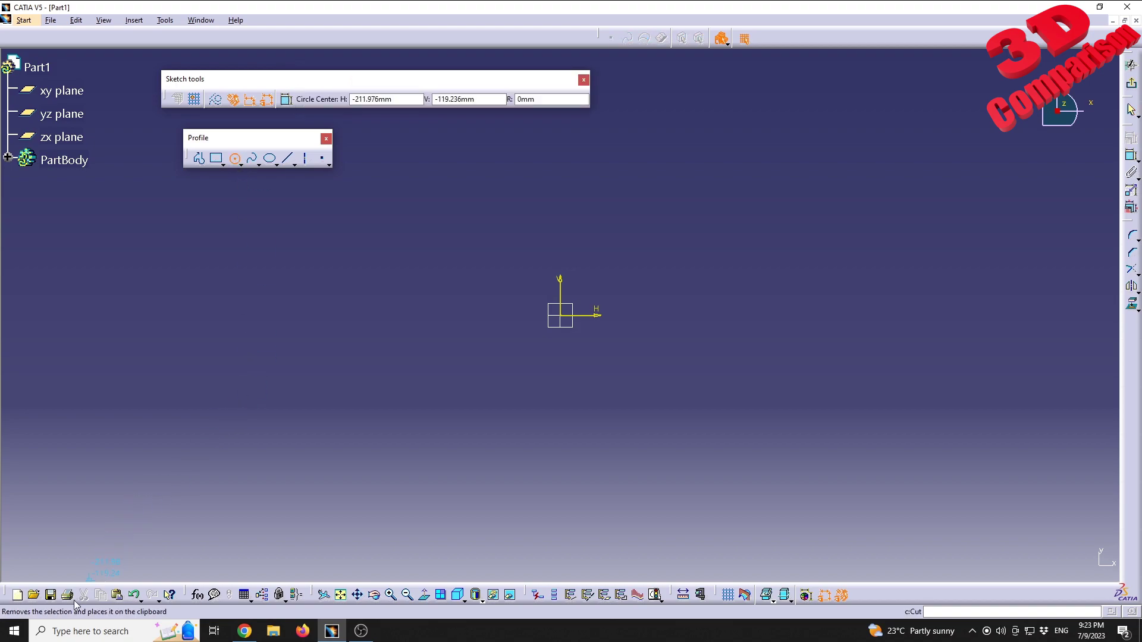
pyautogui.click(282, 378)
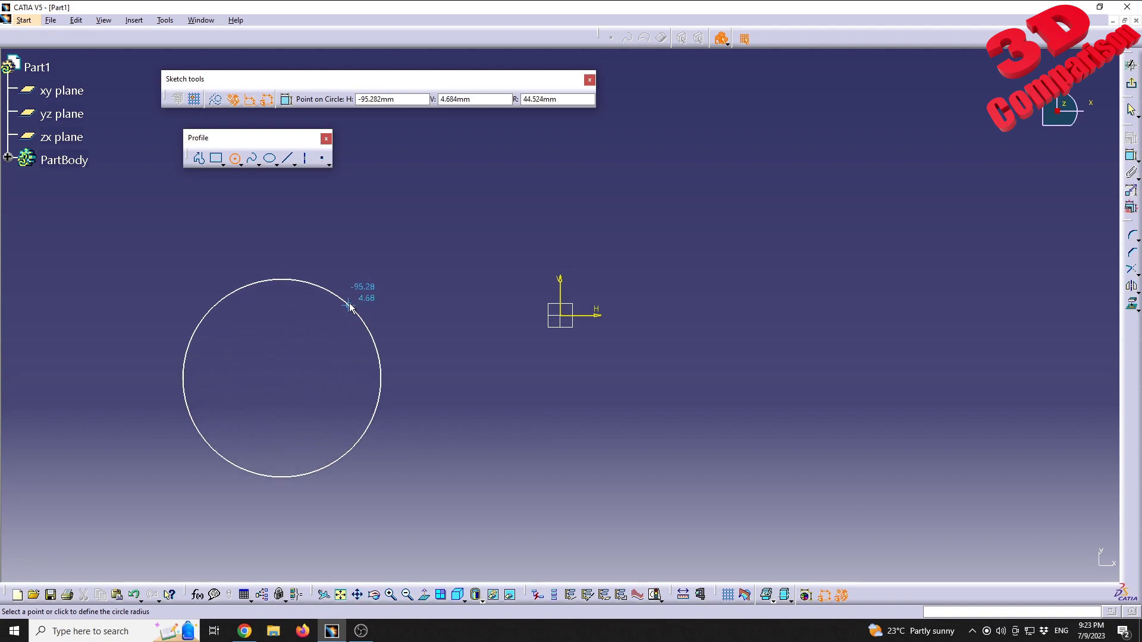
pyautogui.click(352, 309)
pyautogui.click(234, 158)
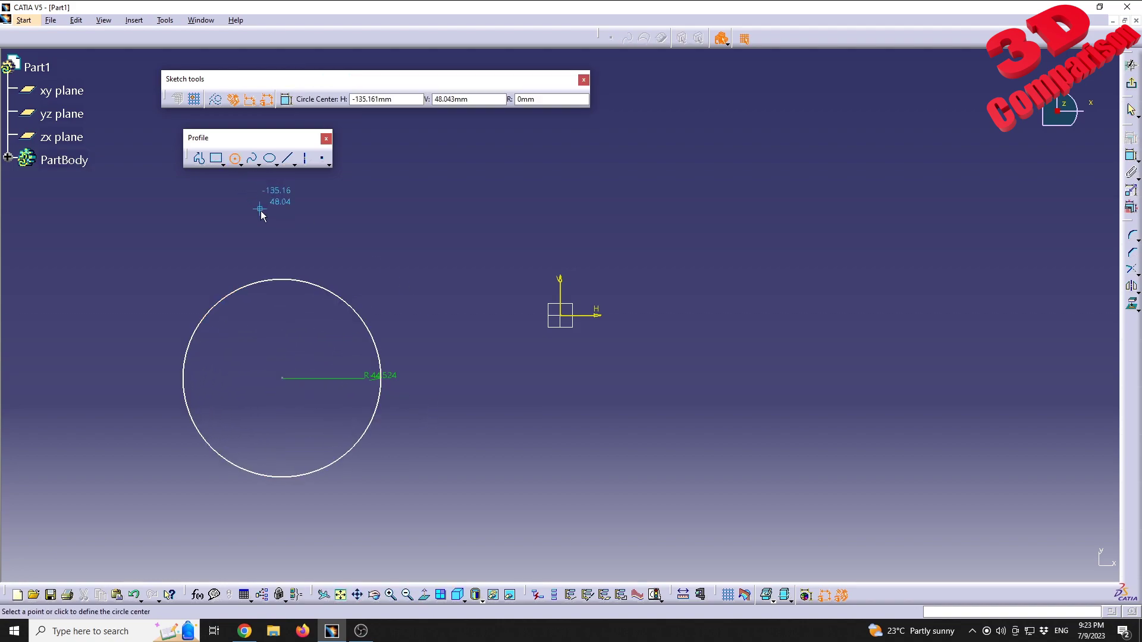
pyautogui.click(261, 211)
pyautogui.click(277, 227)
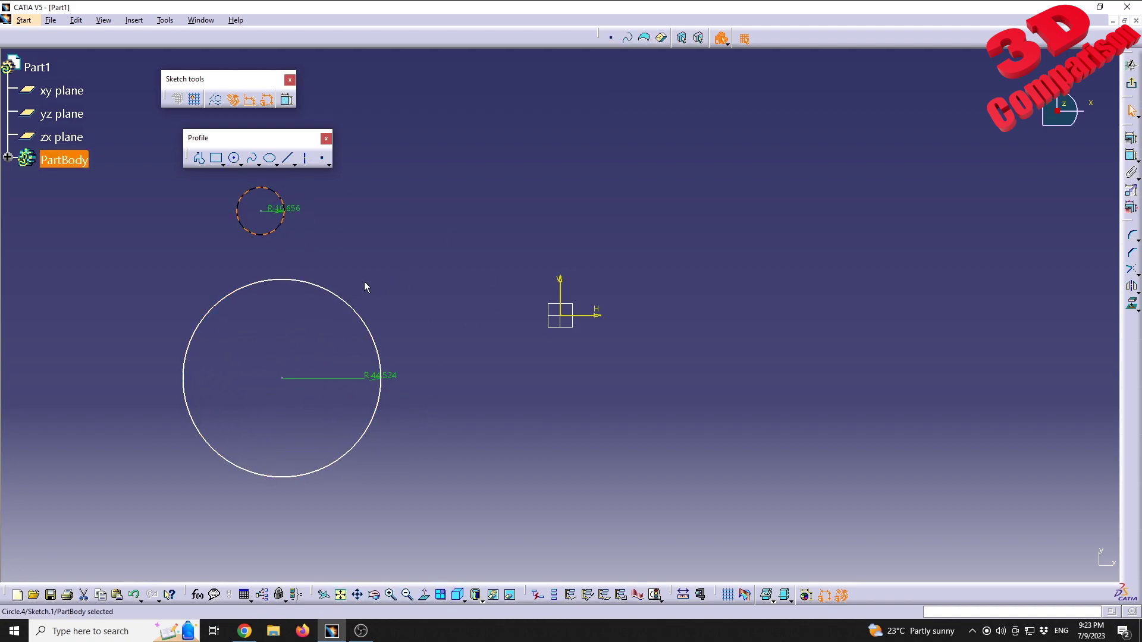
# Change the small circle's radius constraint to a 20 mm diameter, shown as D20.
pyautogui.doubleClick(293, 208)
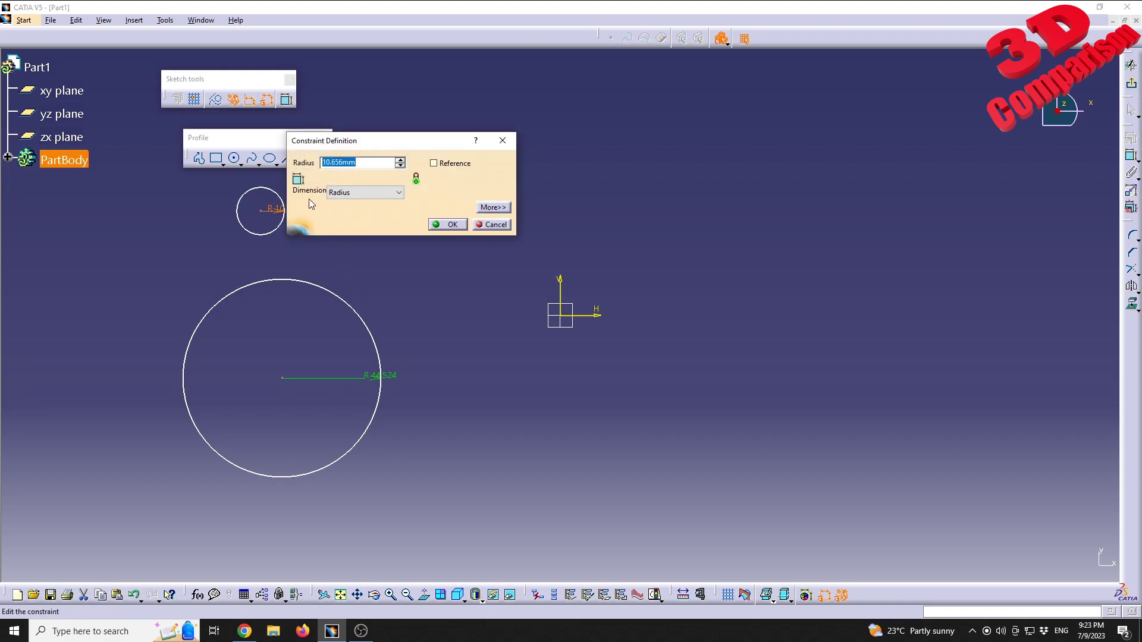
pyautogui.moveTo(371, 145); pyautogui.dragTo(452, 121)
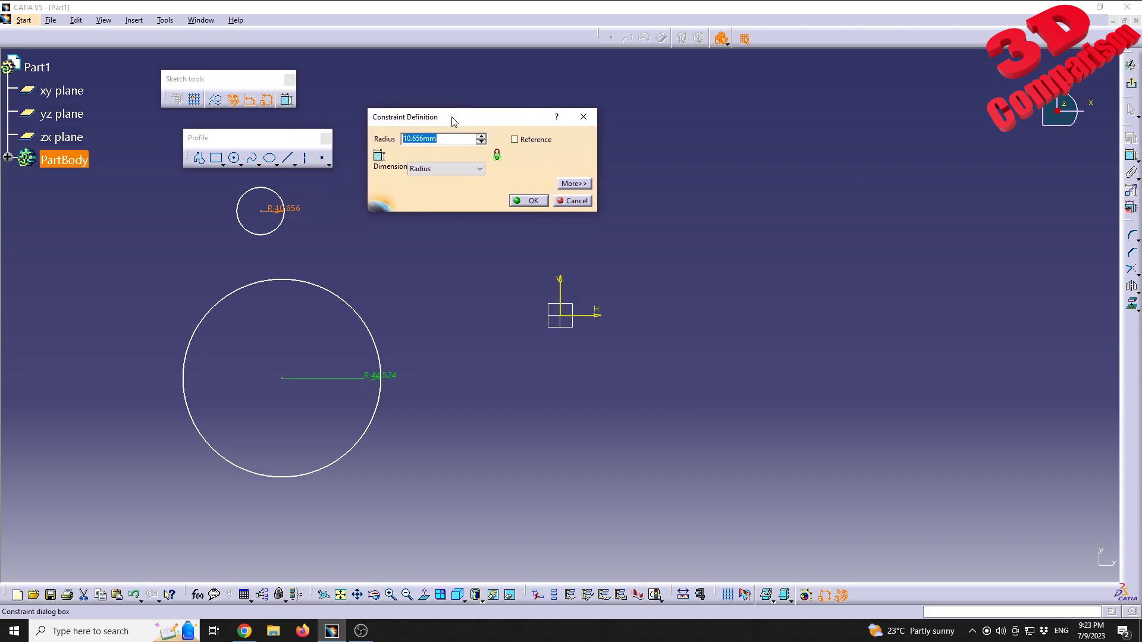
pyautogui.click(407, 140)
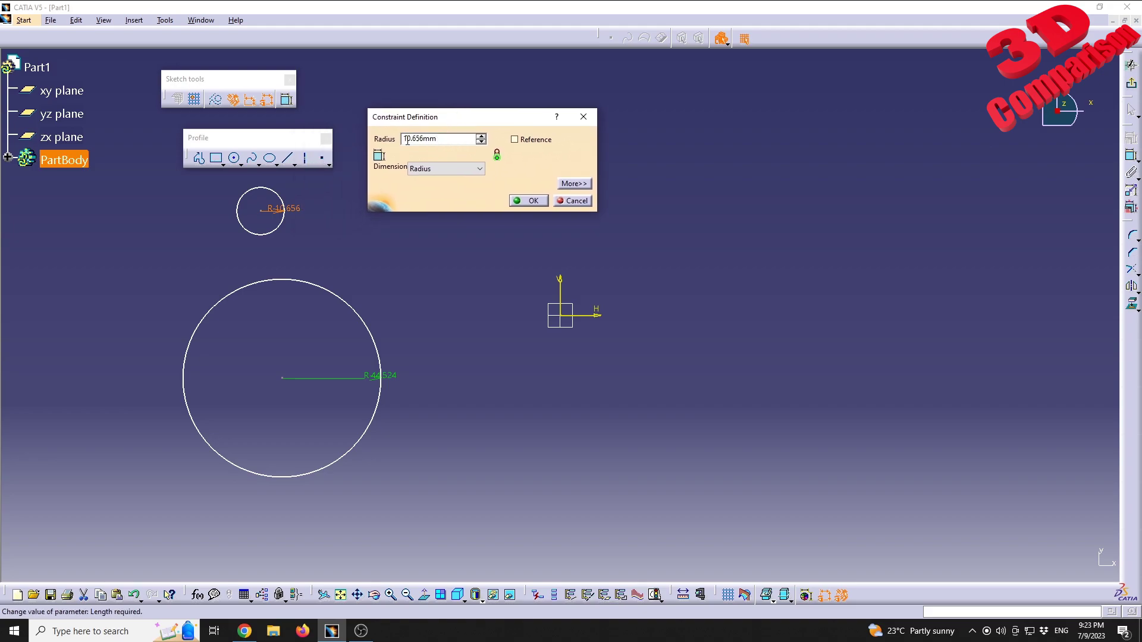
pyautogui.doubleClick(425, 135)
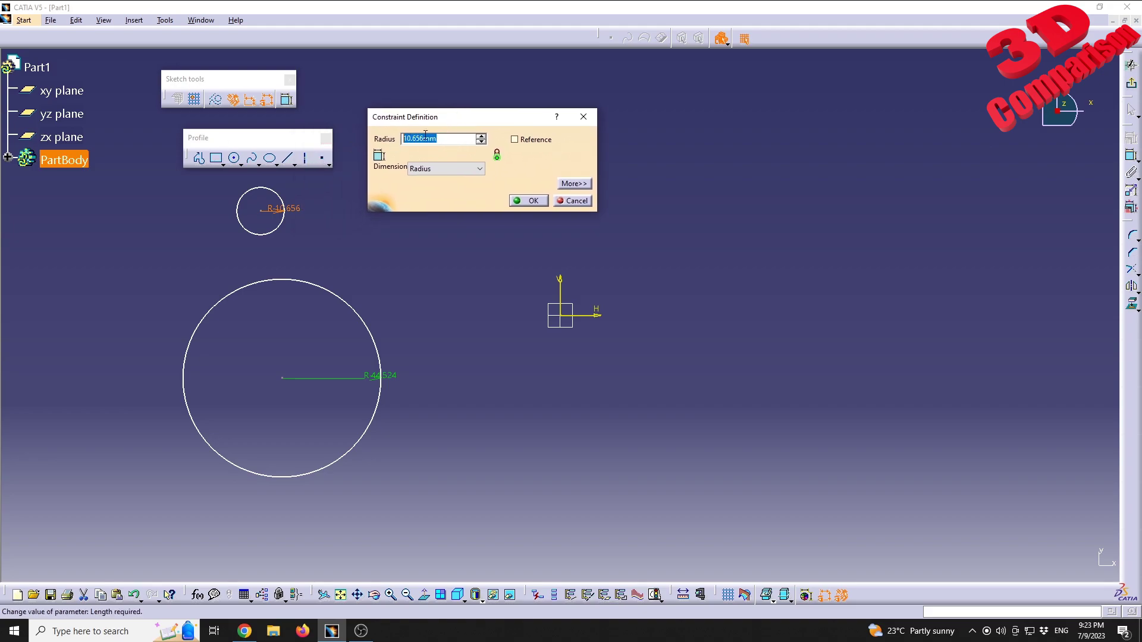
pyautogui.click(473, 169)
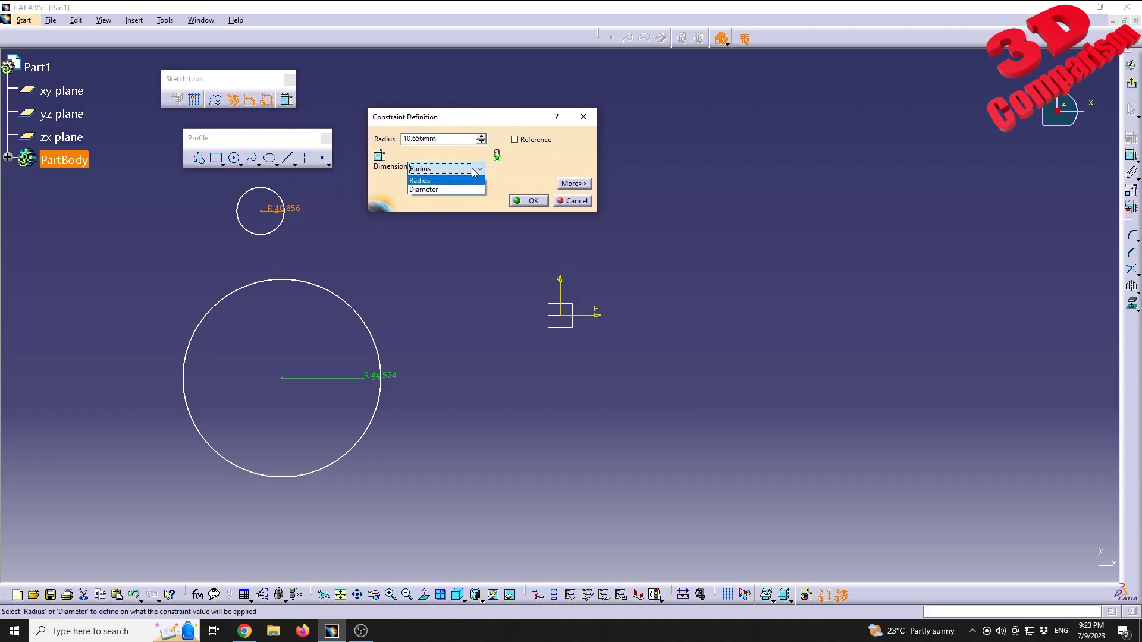
pyautogui.click(437, 189)
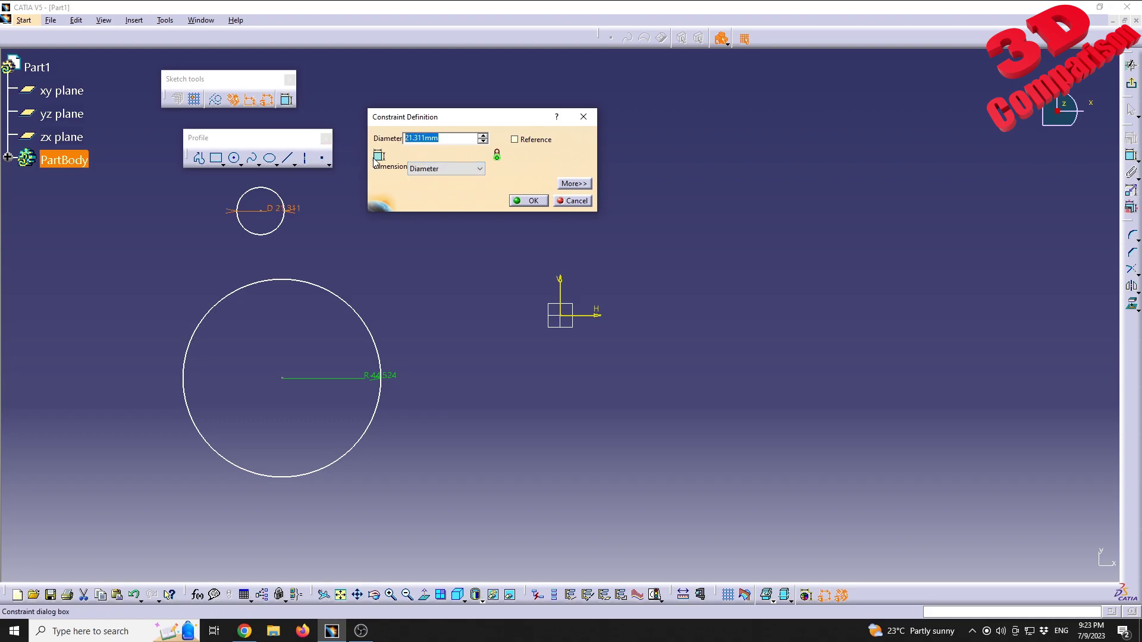
pyautogui.click(529, 201)
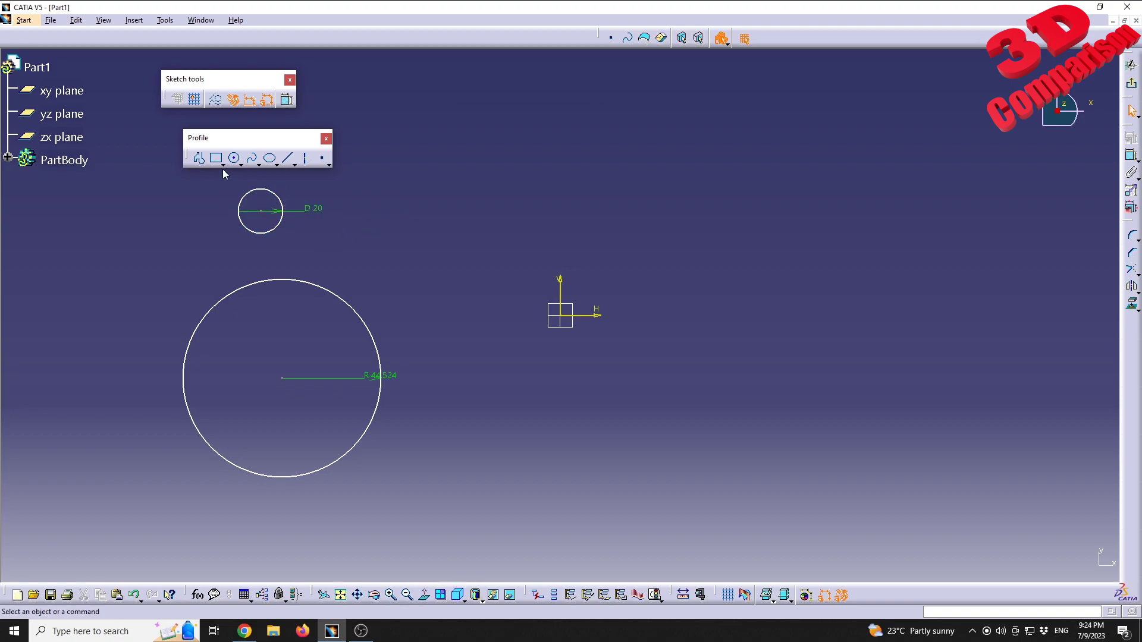
# Draw a Three Point Circle of radius 37.009 mm above the origin.
pyautogui.click(241, 165)
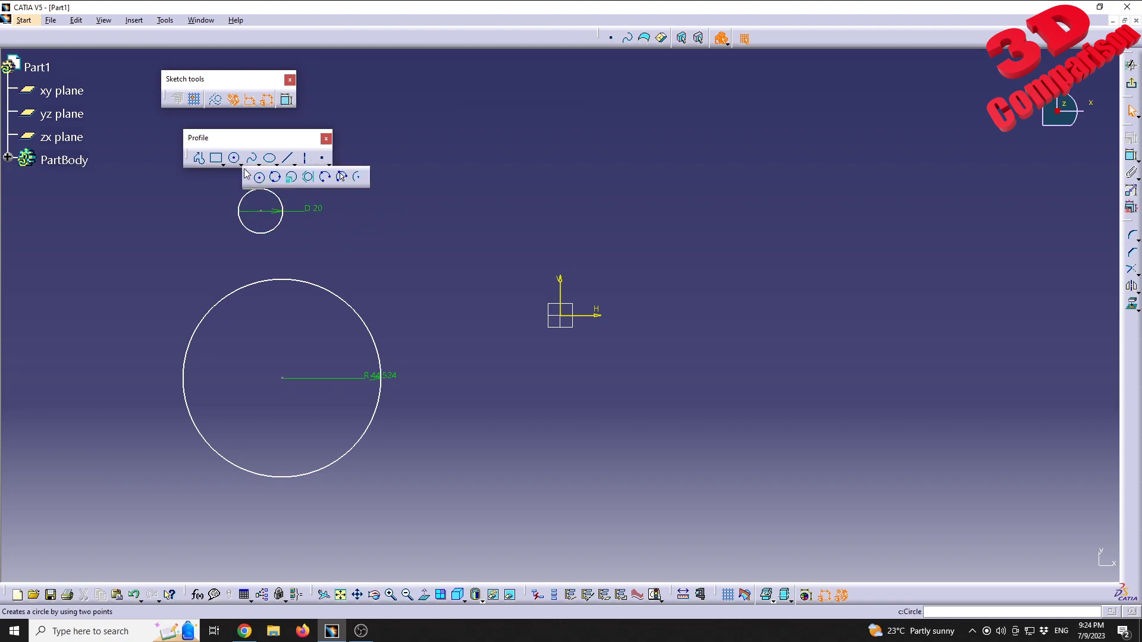
pyautogui.click(276, 177)
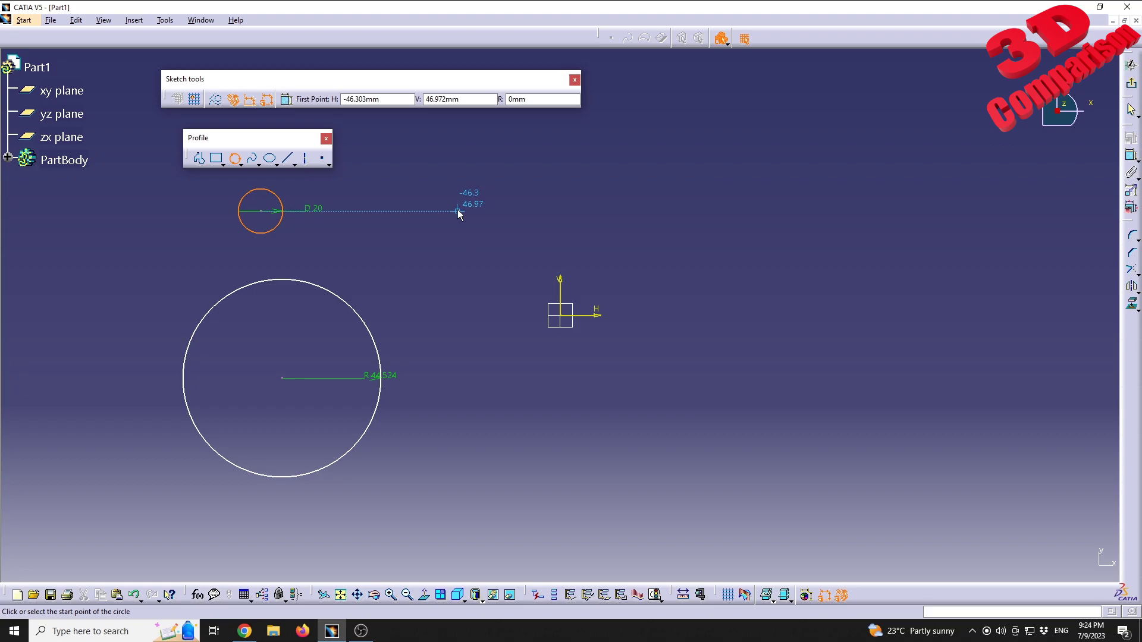
pyautogui.click(463, 176)
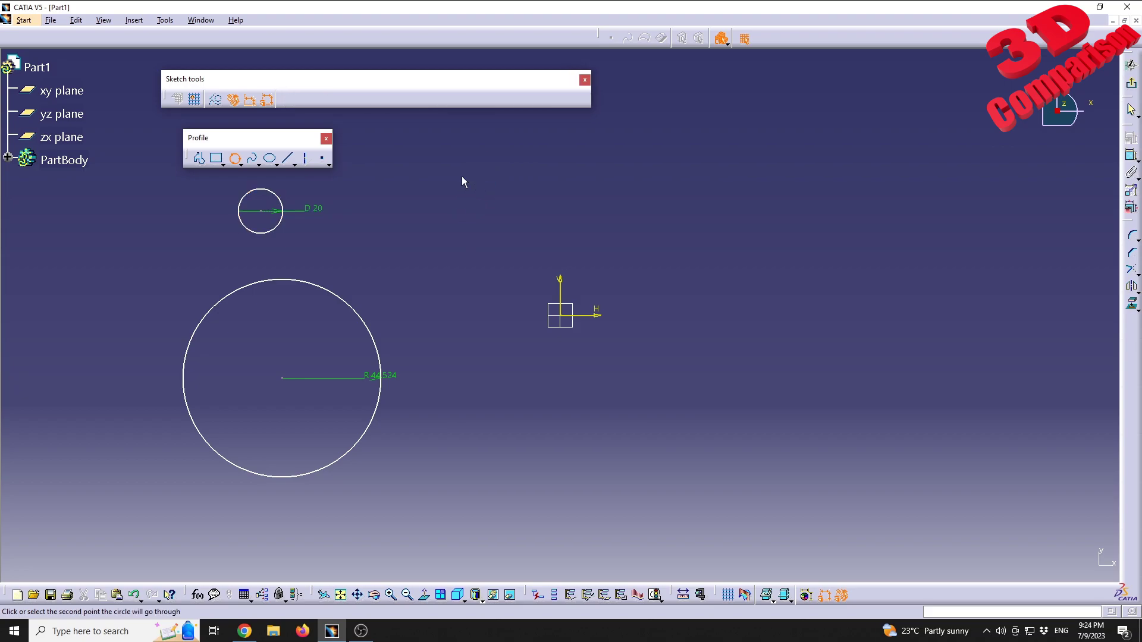
pyautogui.click(624, 156)
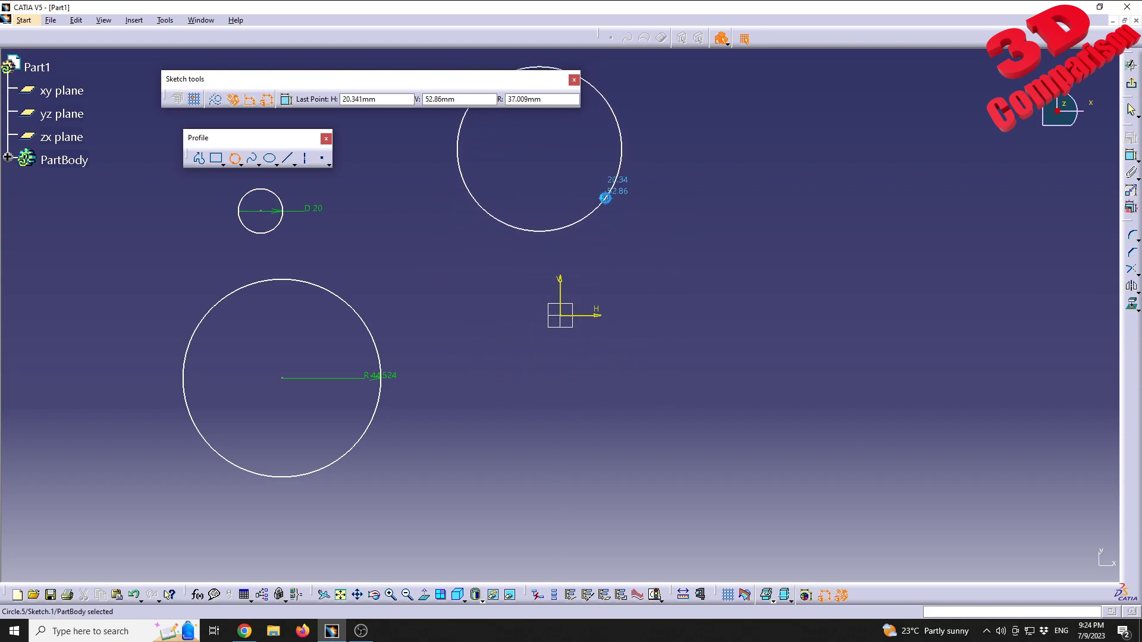
pyautogui.click(611, 186)
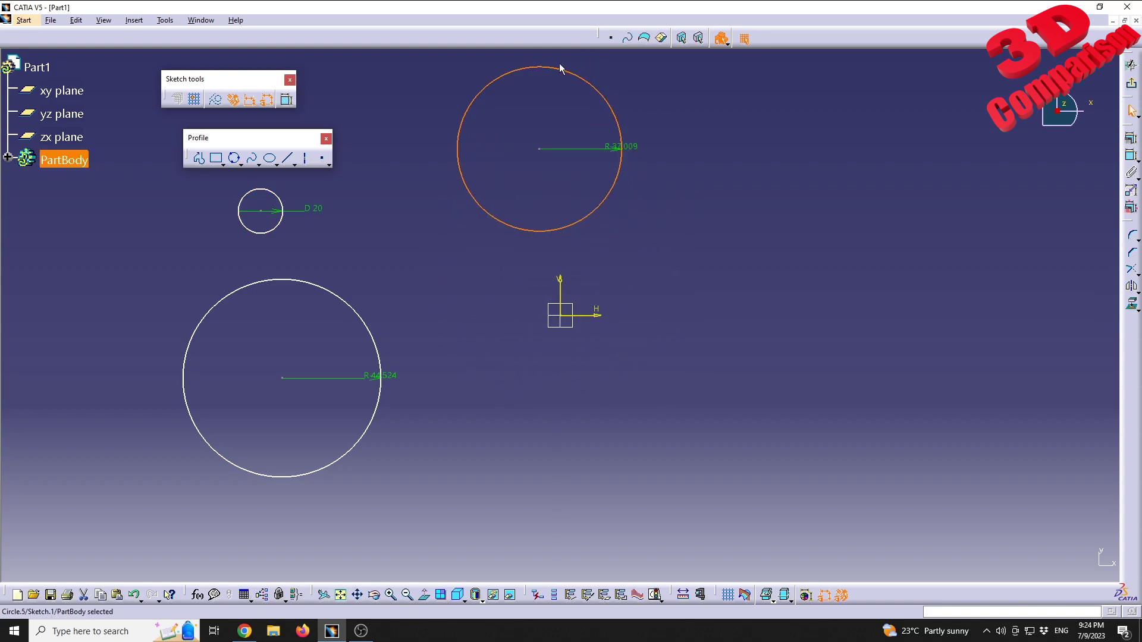
# Inspect the new circle's definition, then open its R37.009 radius constraint.
pyautogui.doubleClick(618, 122)
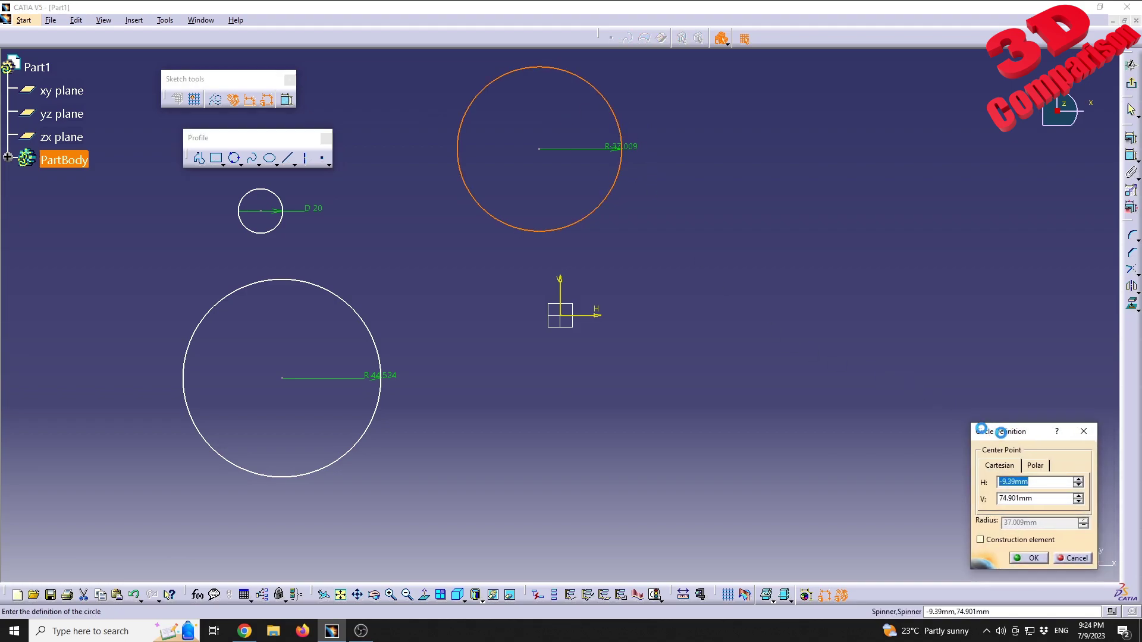
pyautogui.moveTo(1023, 435); pyautogui.dragTo(794, 365)
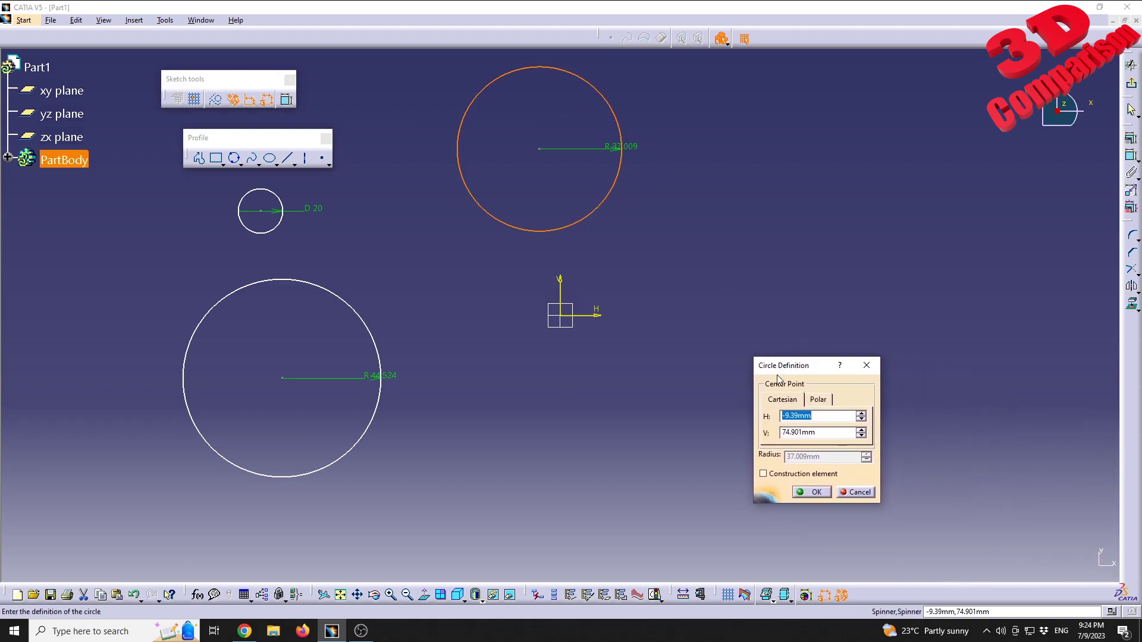
pyautogui.click(866, 366)
pyautogui.doubleClick(608, 143)
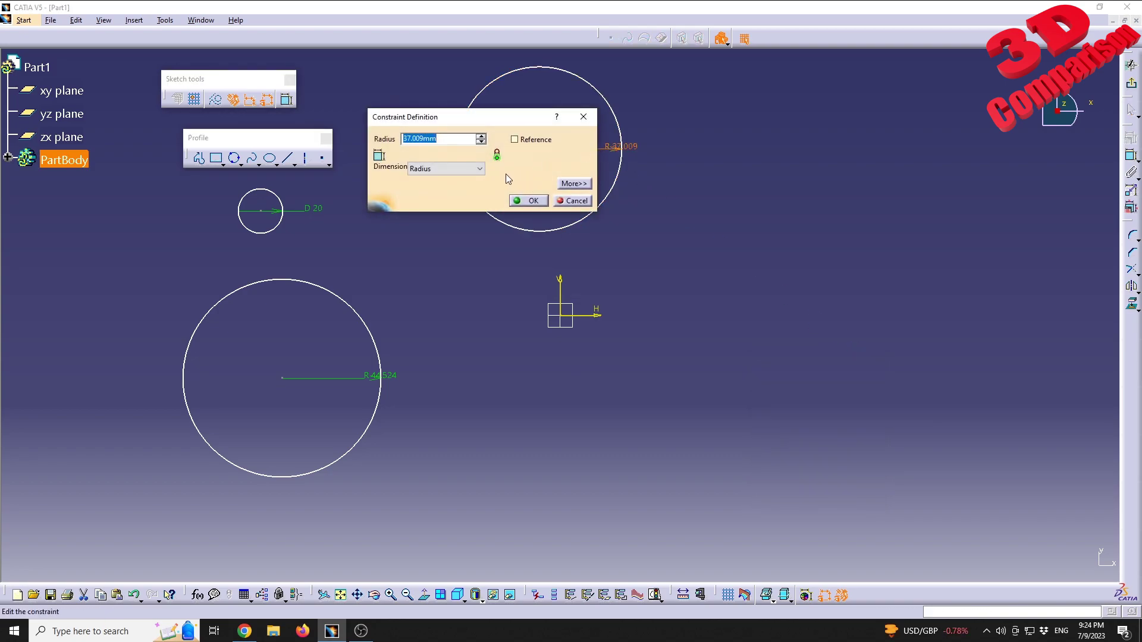
# Start a Circle Using Coordinates centred at H 0, V -50 mm, with the grid shown.
pyautogui.click(591, 119)
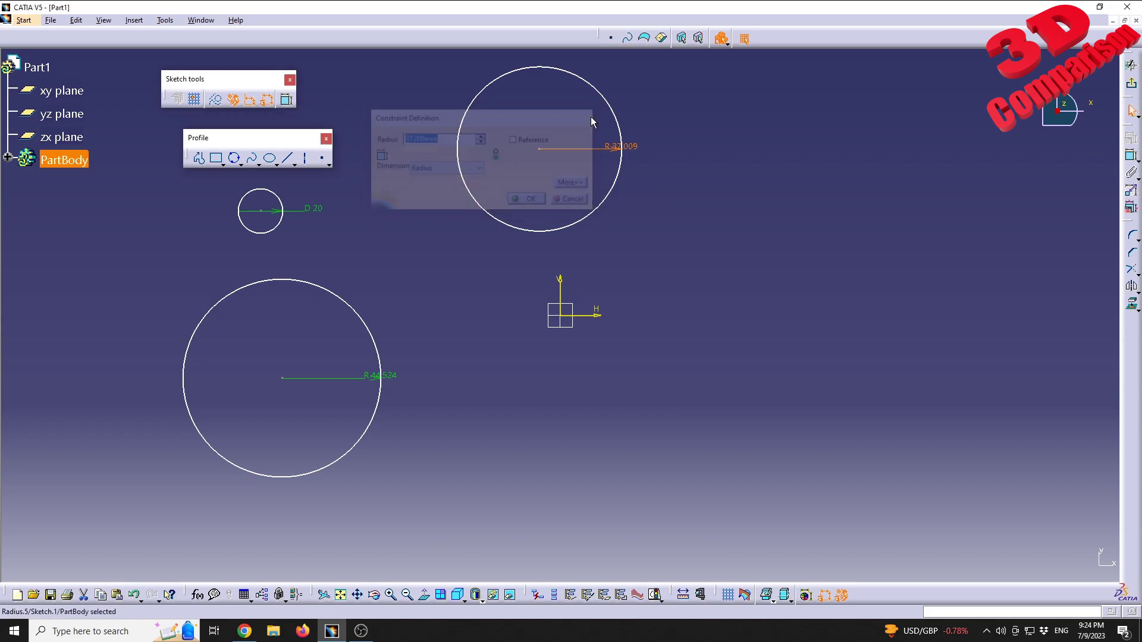
pyautogui.click(239, 165)
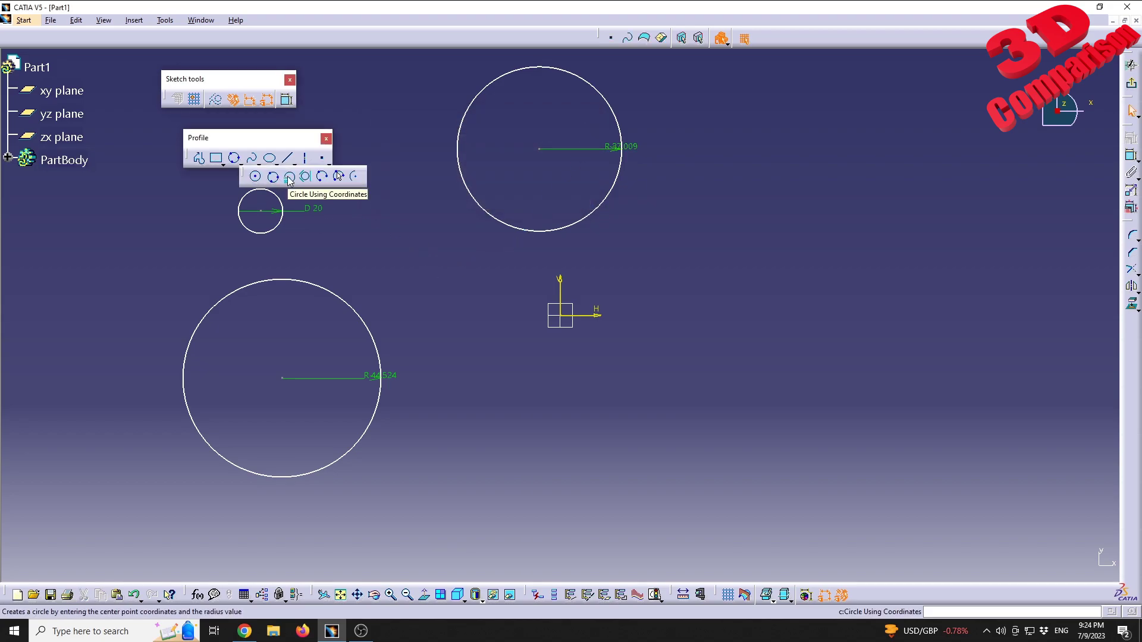
pyautogui.click(290, 177)
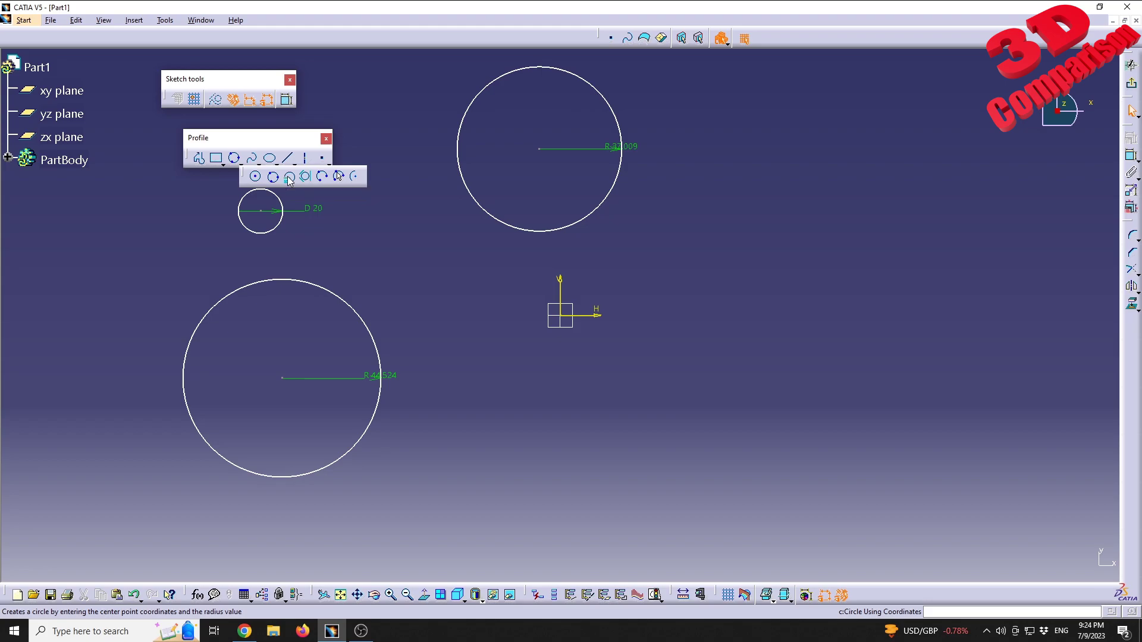
pyautogui.moveTo(819, 371); pyautogui.dragTo(531, 427)
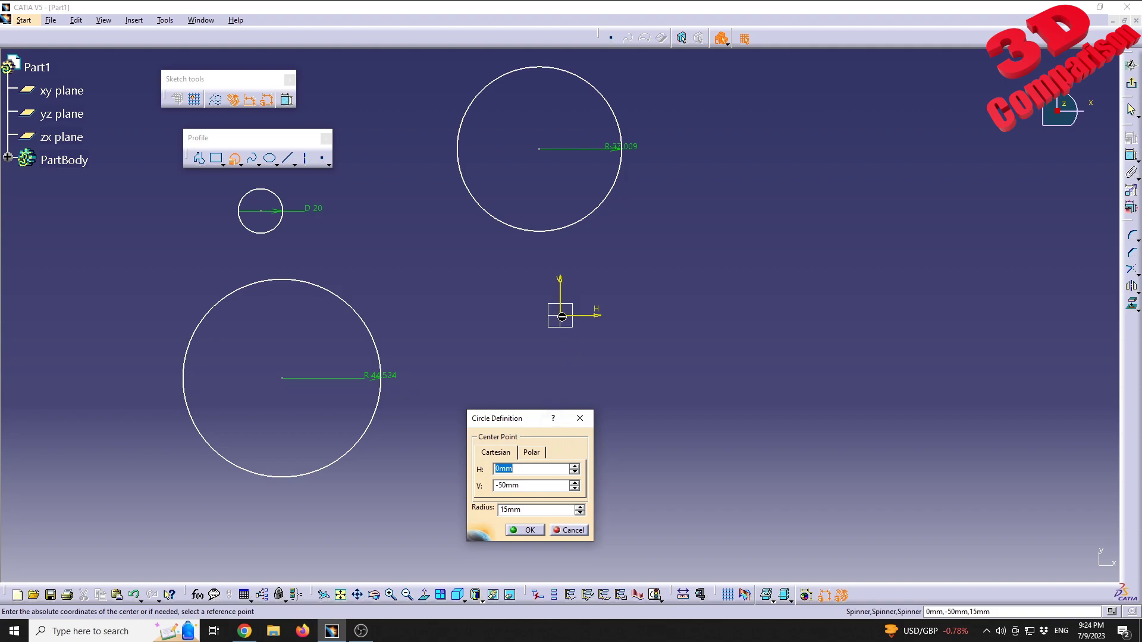
pyautogui.moveTo(523, 418); pyautogui.dragTo(773, 332)
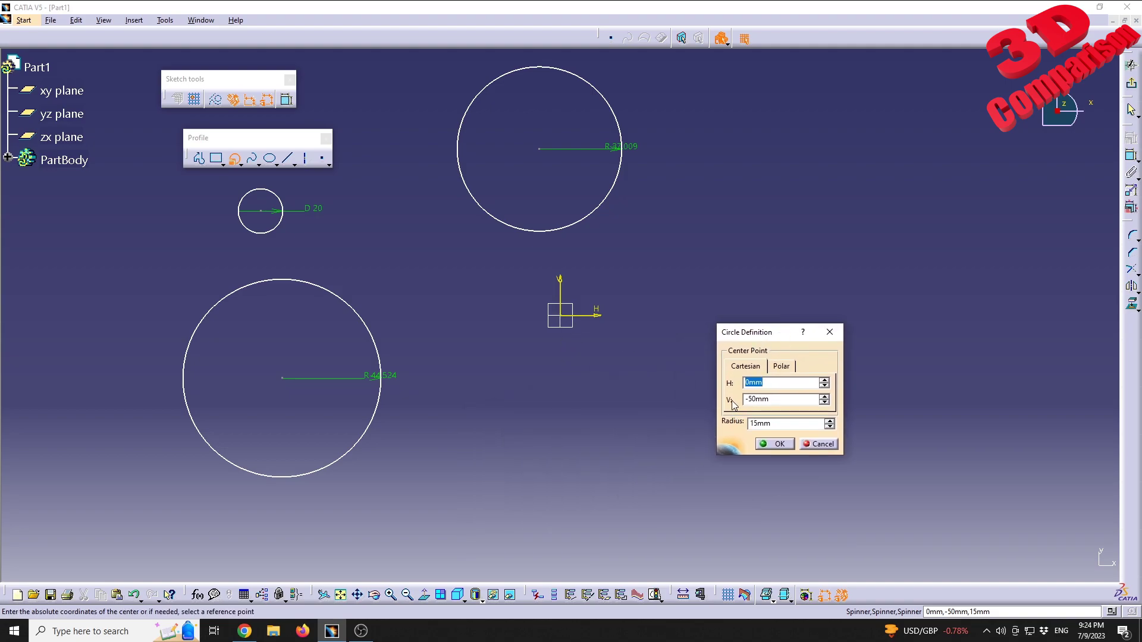
pyautogui.click(728, 594)
# Set the radius to 20 mm, create the circle, and place its R20 dimension on the right.
pyautogui.click(784, 423)
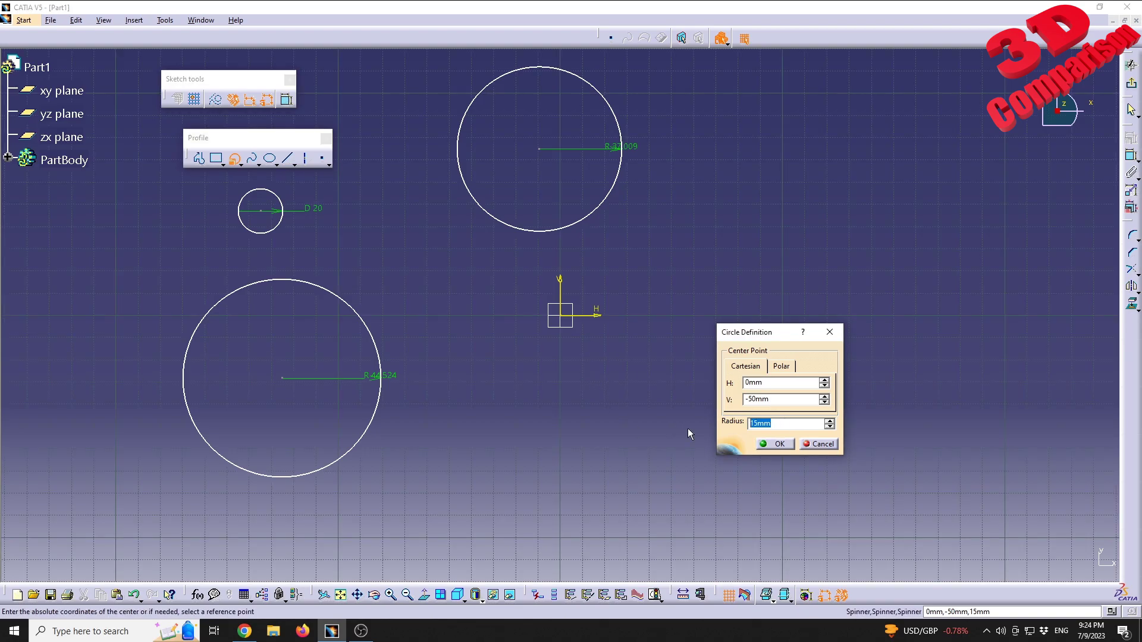
pyautogui.write('20')
pyautogui.click(784, 442)
pyautogui.click(781, 446)
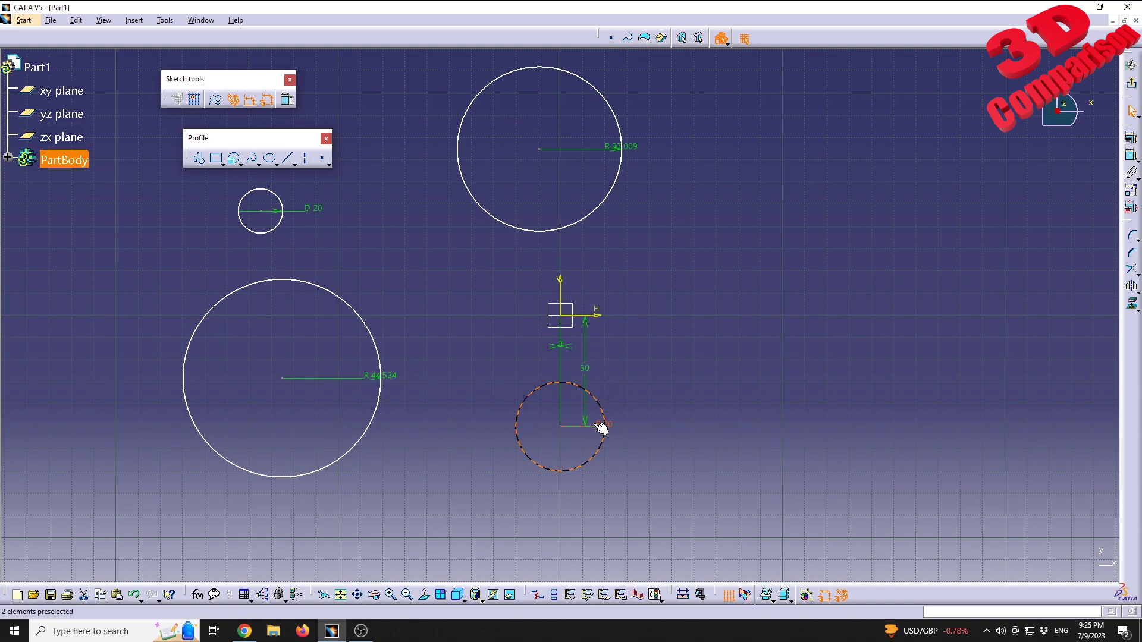
pyautogui.moveTo(601, 428); pyautogui.dragTo(661, 420)
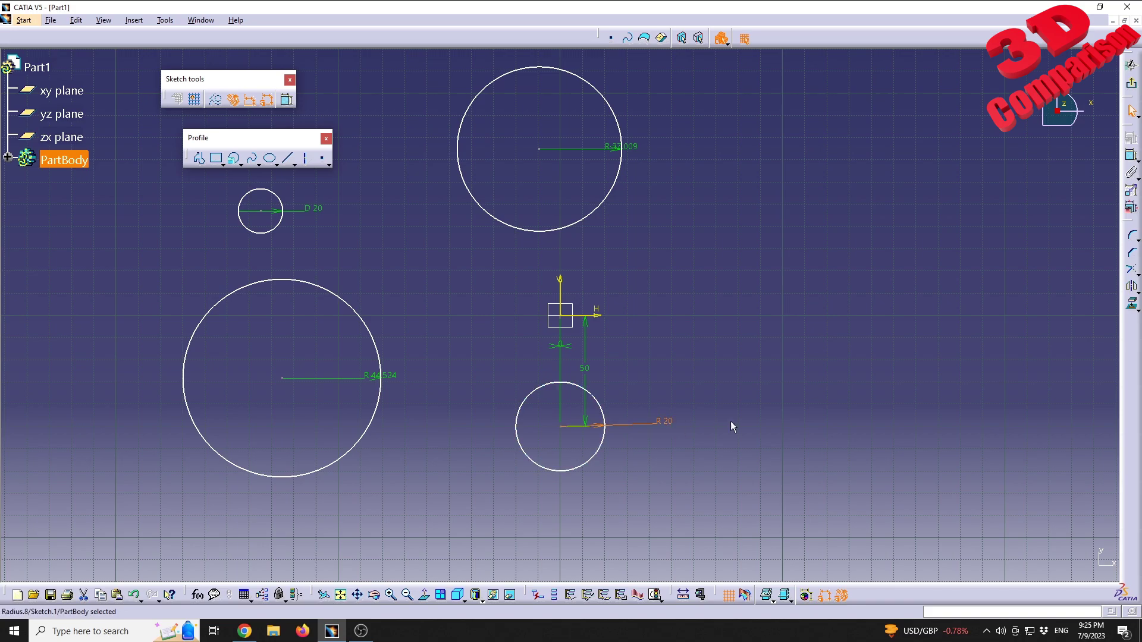
pyautogui.click(774, 524)
# Add R20 circles centred at H 15, 50 and 100 mm along V -50 mm.
pyautogui.click(729, 595)
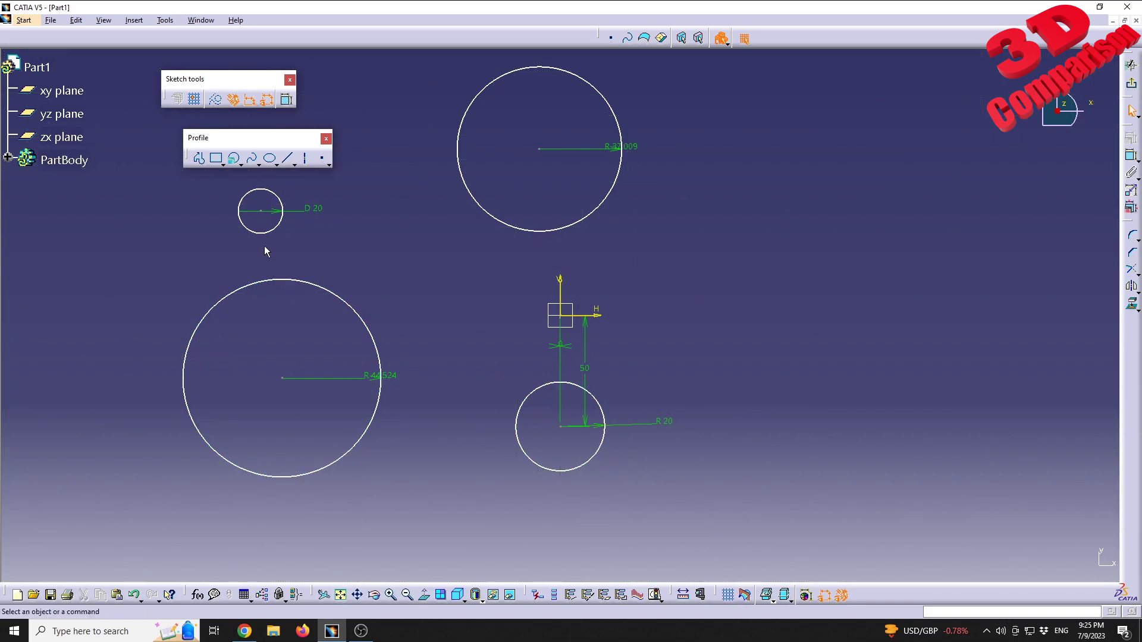
pyautogui.click(235, 161)
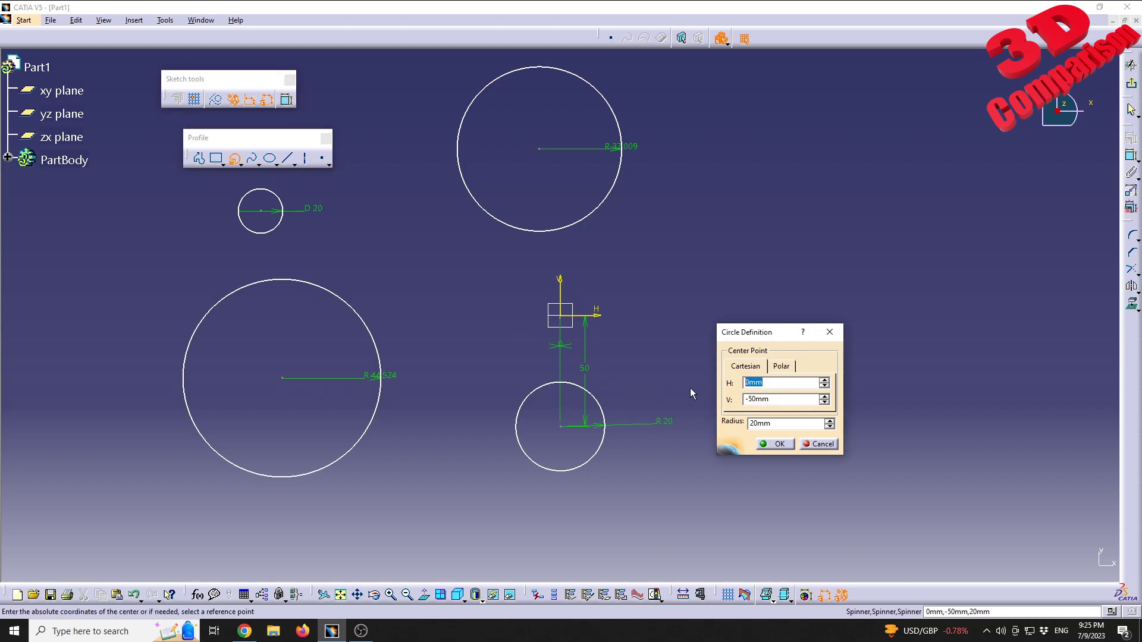
pyautogui.write('15')
pyautogui.press('Tab')
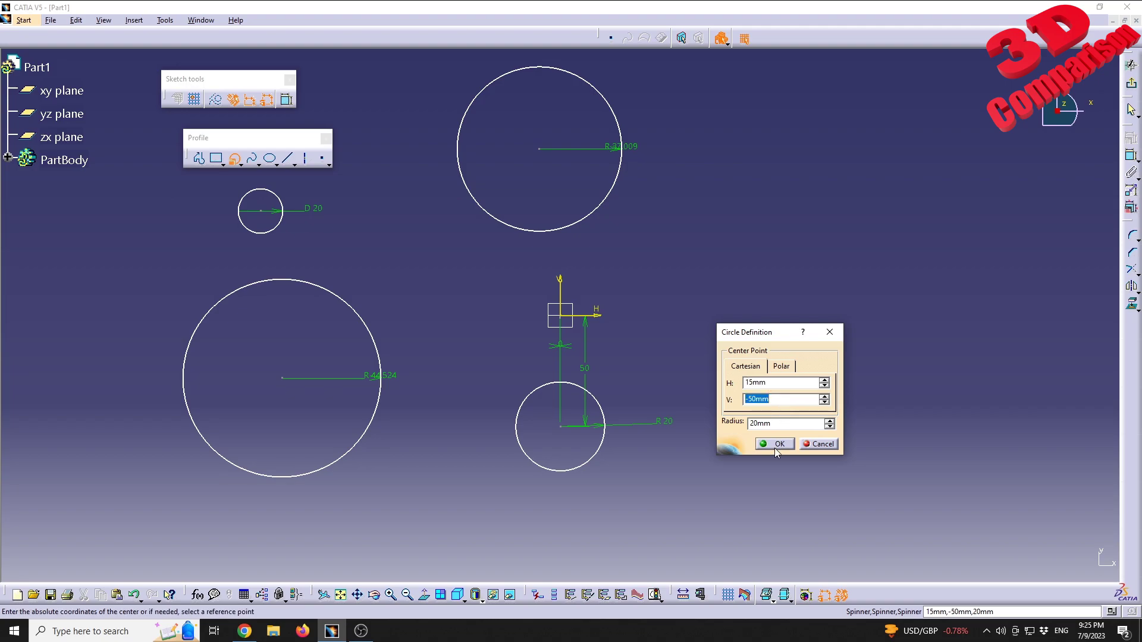
pyautogui.click(780, 445)
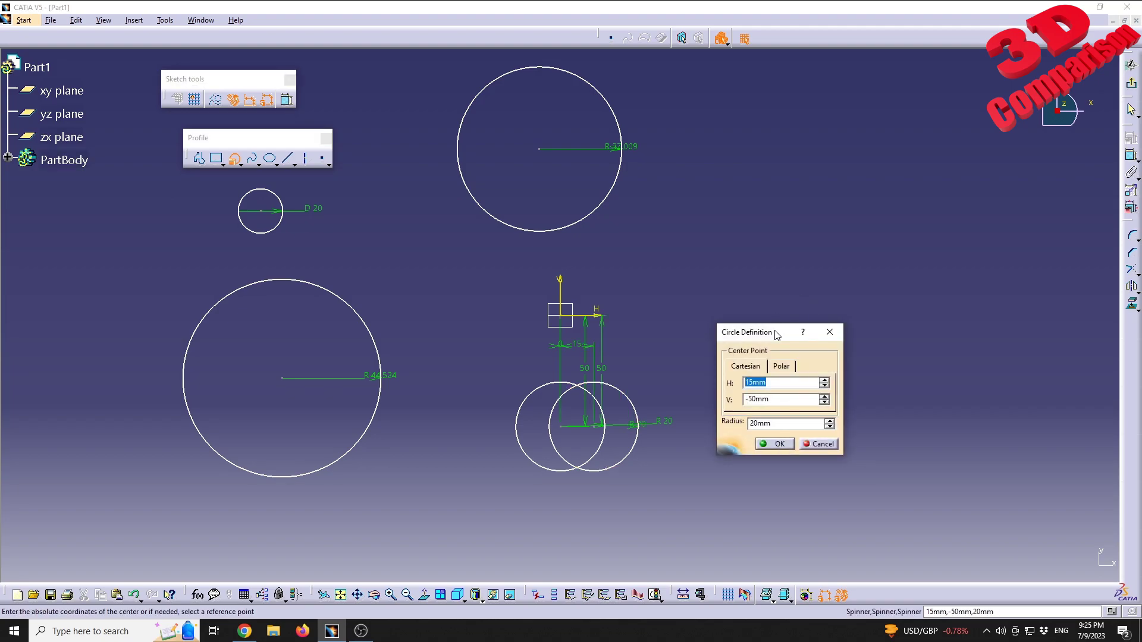
pyautogui.moveTo(776, 335)
pyautogui.mouseDown()
pyautogui.moveTo(749, 338)
pyautogui.moveTo(762, 351)
pyautogui.mouseUp()
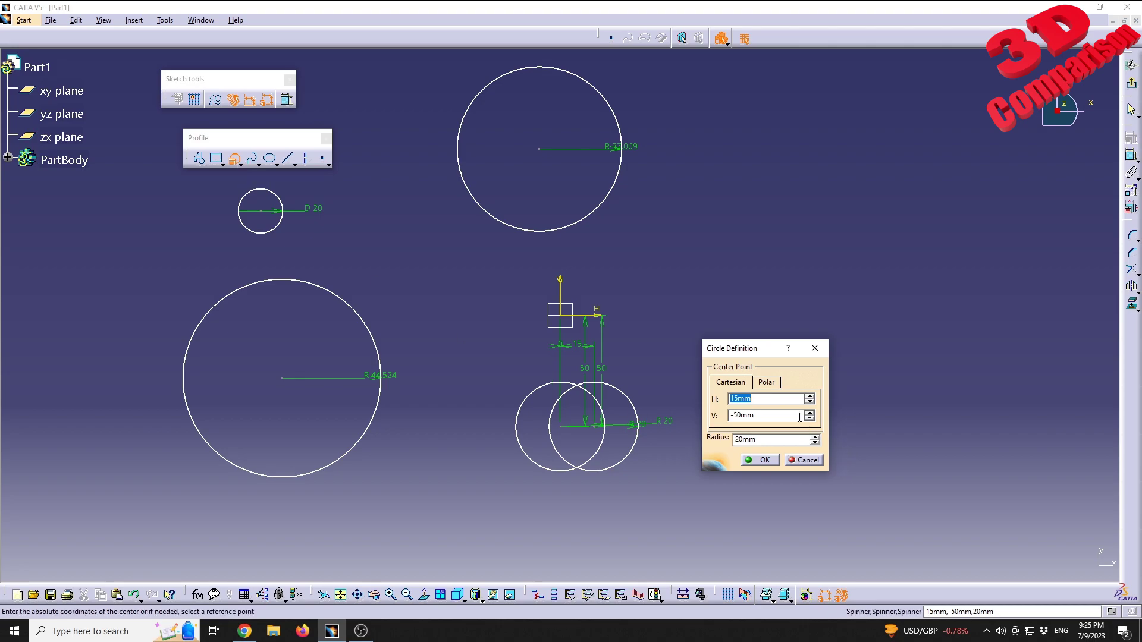
pyautogui.write('50')
pyautogui.press('Return')
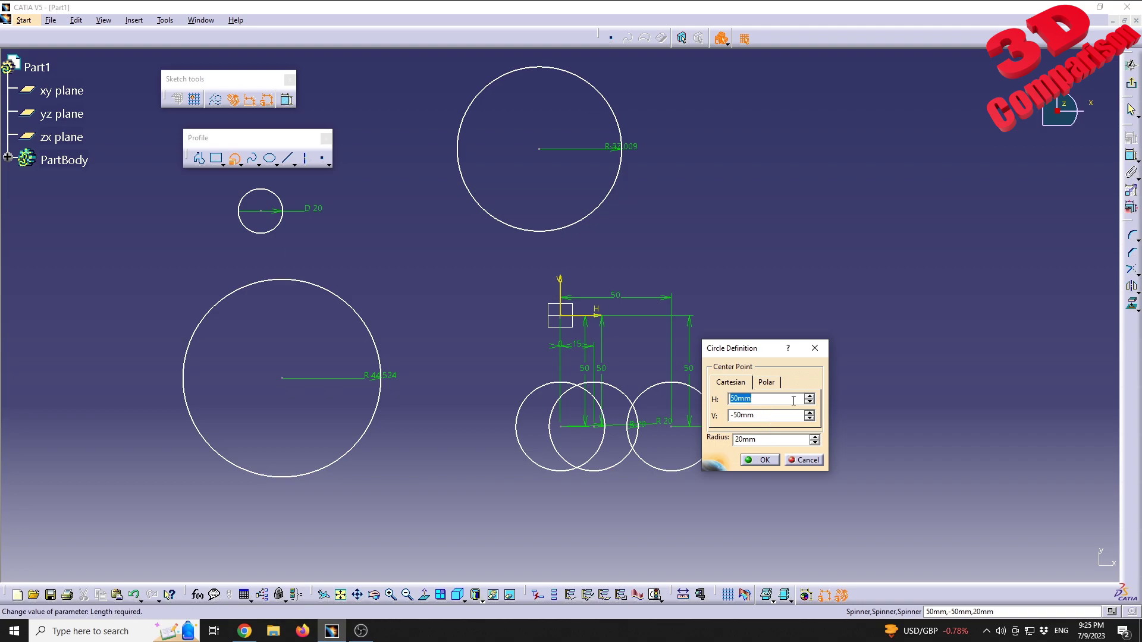
pyautogui.write('100')
pyautogui.press('Return')
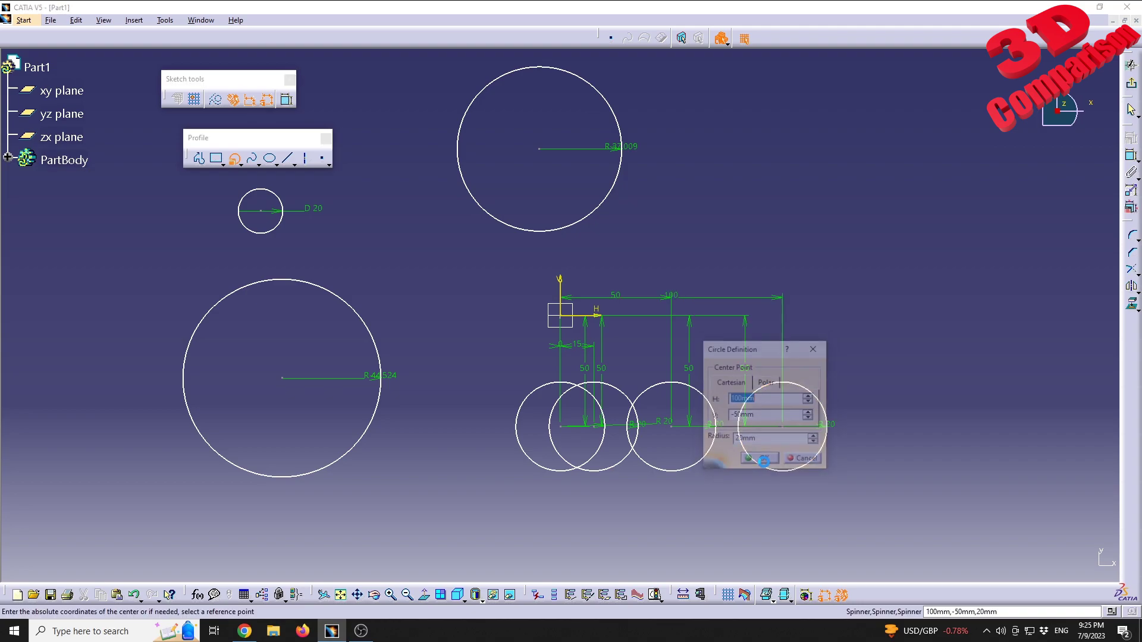
pyautogui.click(808, 460)
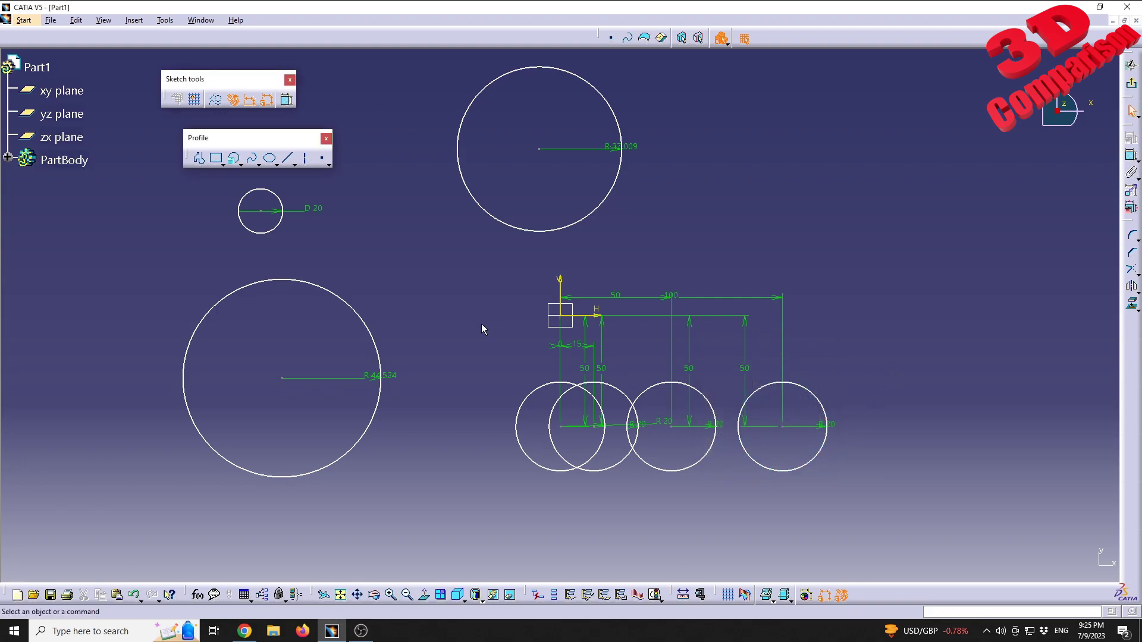
# Draw two slanted lines and a 61.559 × 35.597 mm rectangle at the upper right.
pyautogui.click(240, 164)
pyautogui.moveTo(790, 207); pyautogui.dragTo(746, 257, button='middle')
pyautogui.click(288, 158)
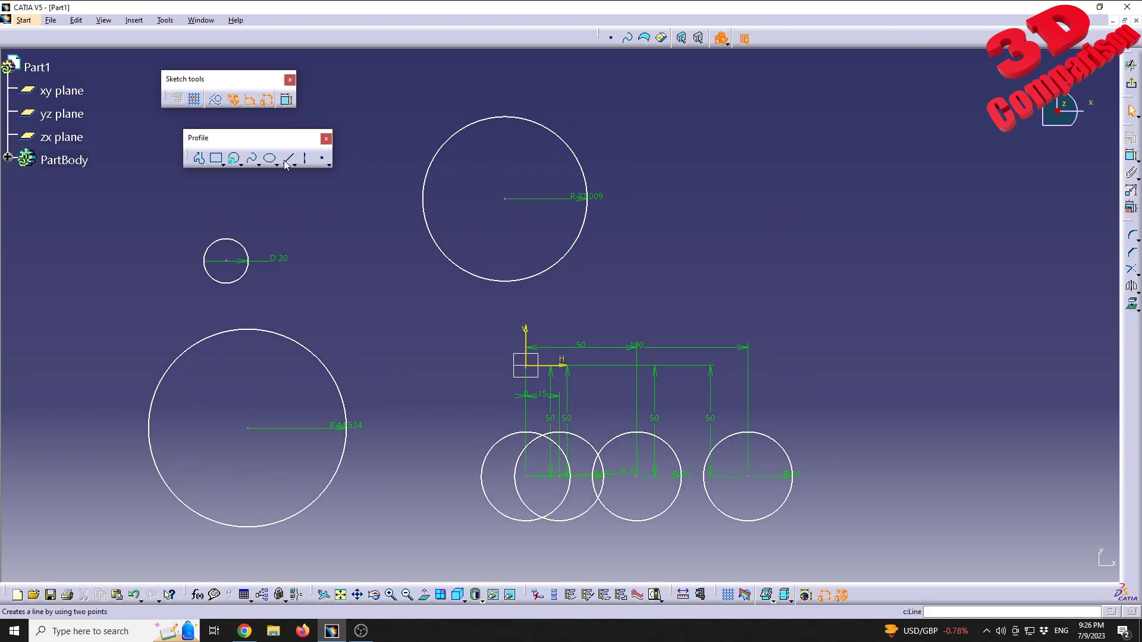
pyautogui.click(808, 102)
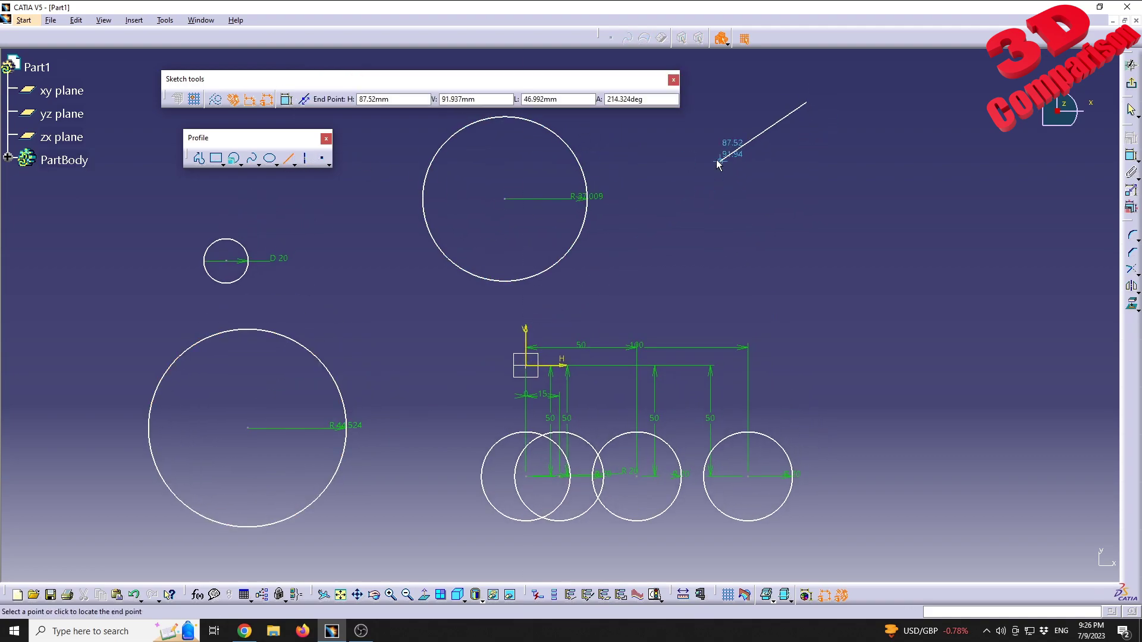
pyautogui.click(718, 158)
pyautogui.click(288, 158)
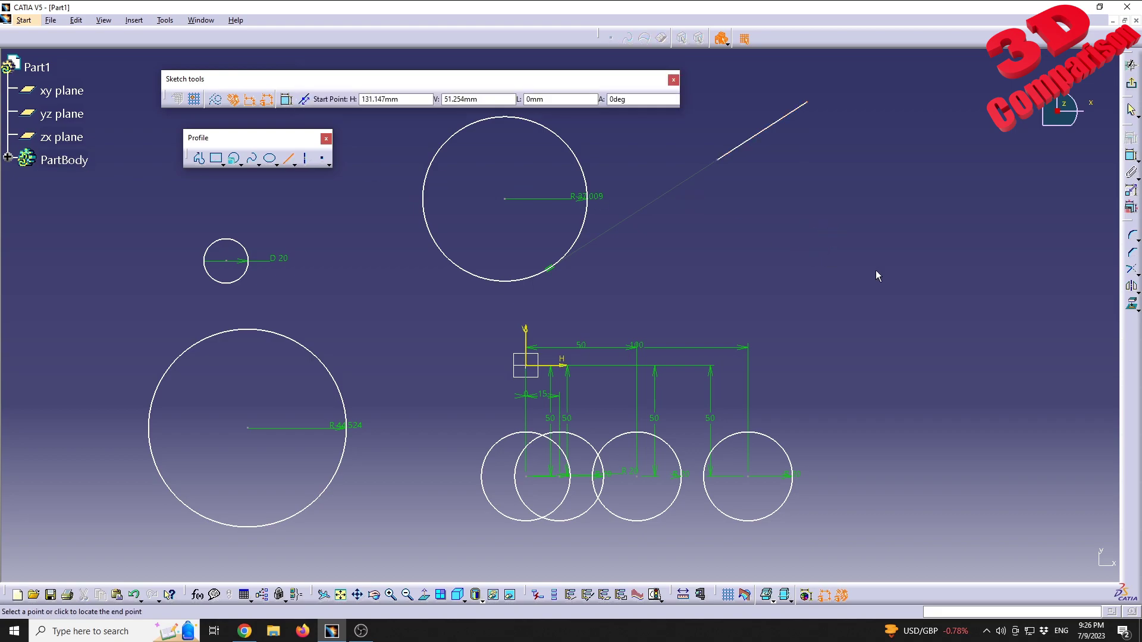
pyautogui.click(817, 251)
pyautogui.click(944, 291)
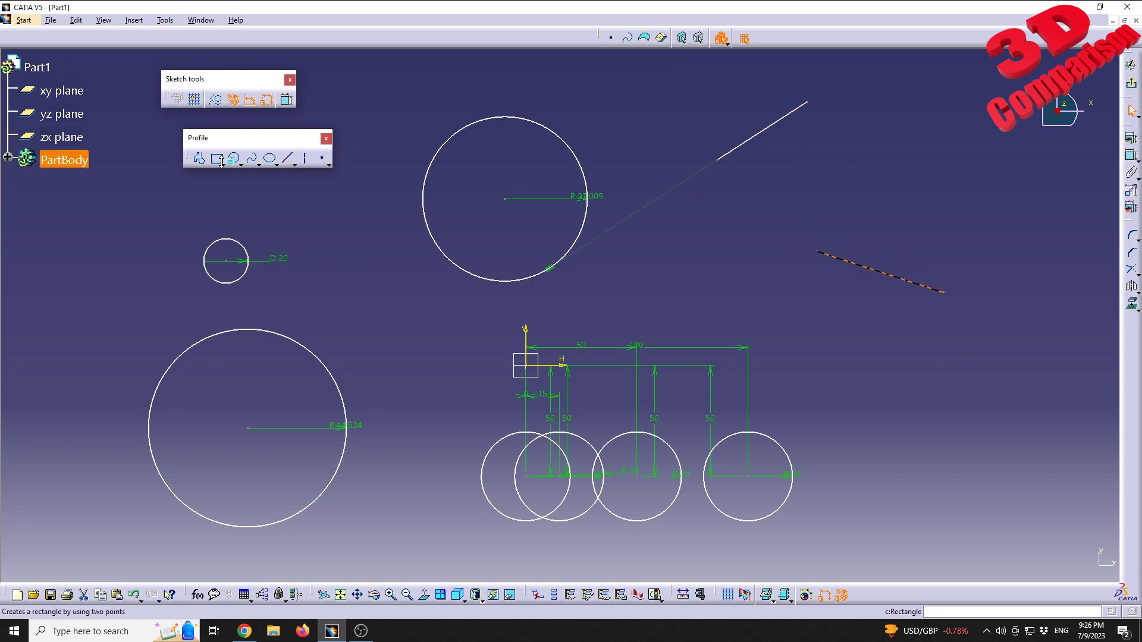
pyautogui.click(950, 141)
pyautogui.click(1087, 219)
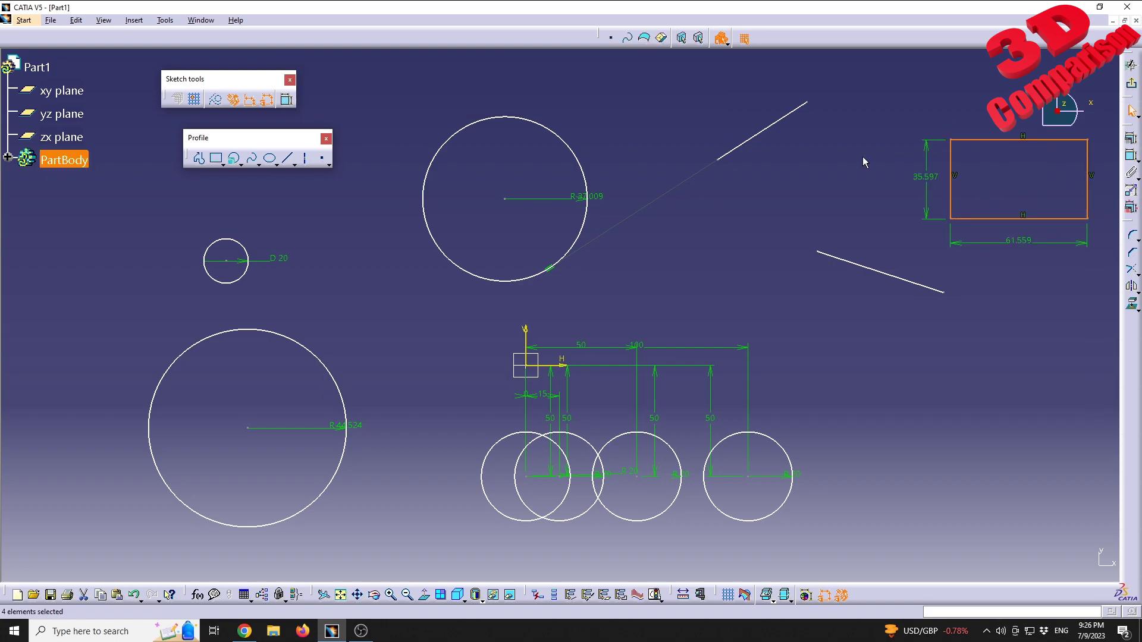
# Create a Tri-Tangent Circle touching both slanted lines and the rectangle's left edge.
pyautogui.click(240, 164)
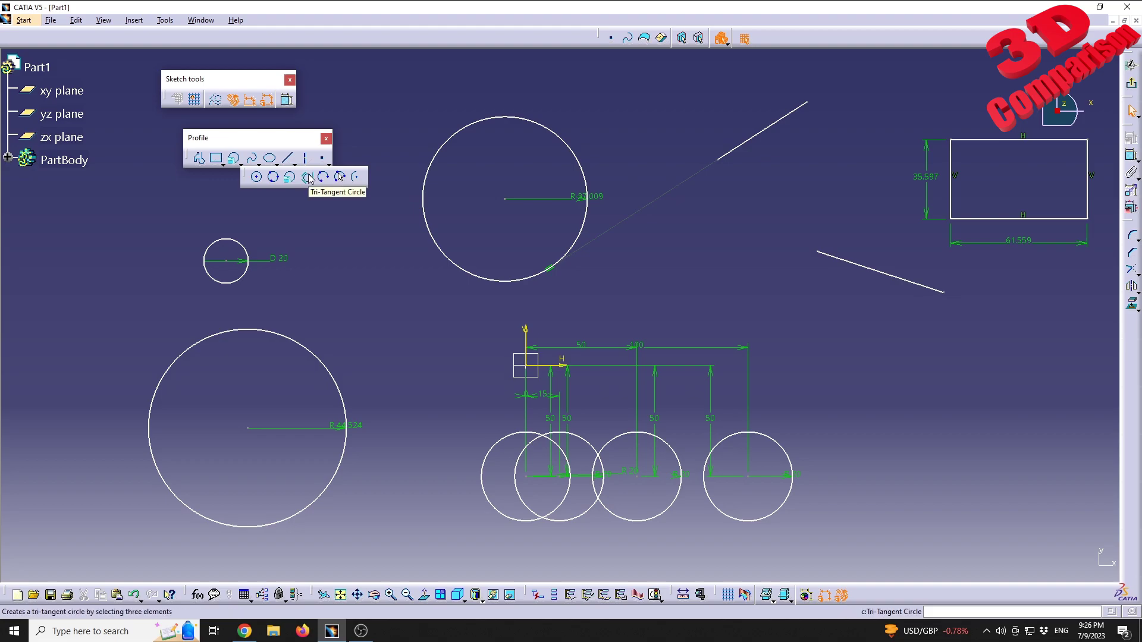
pyautogui.click(307, 176)
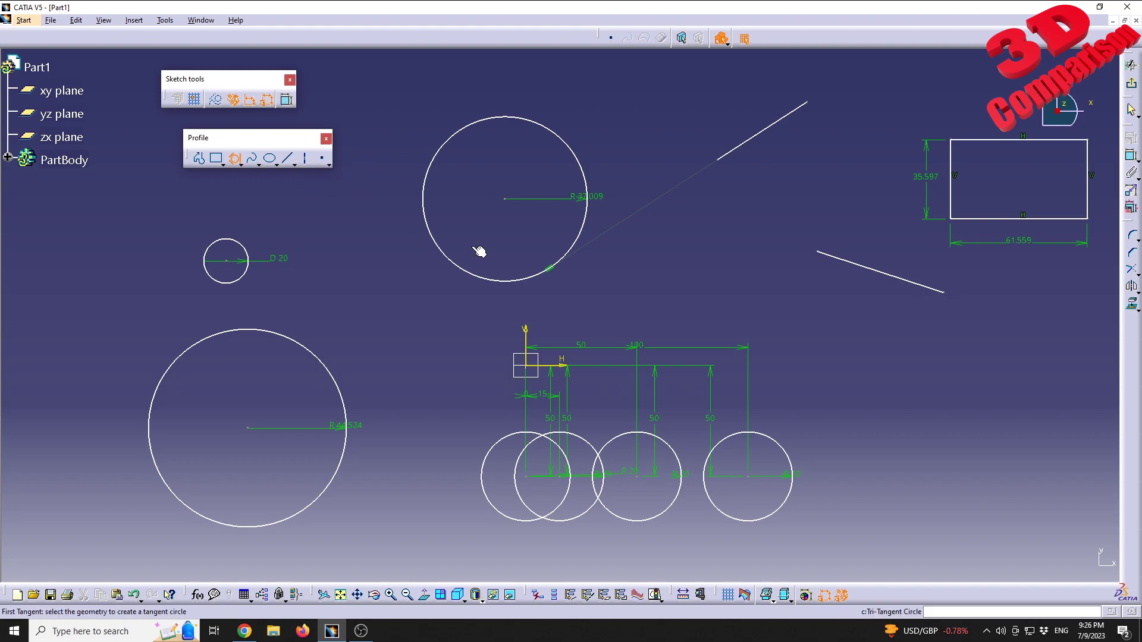
pyautogui.click(796, 110)
pyautogui.click(878, 271)
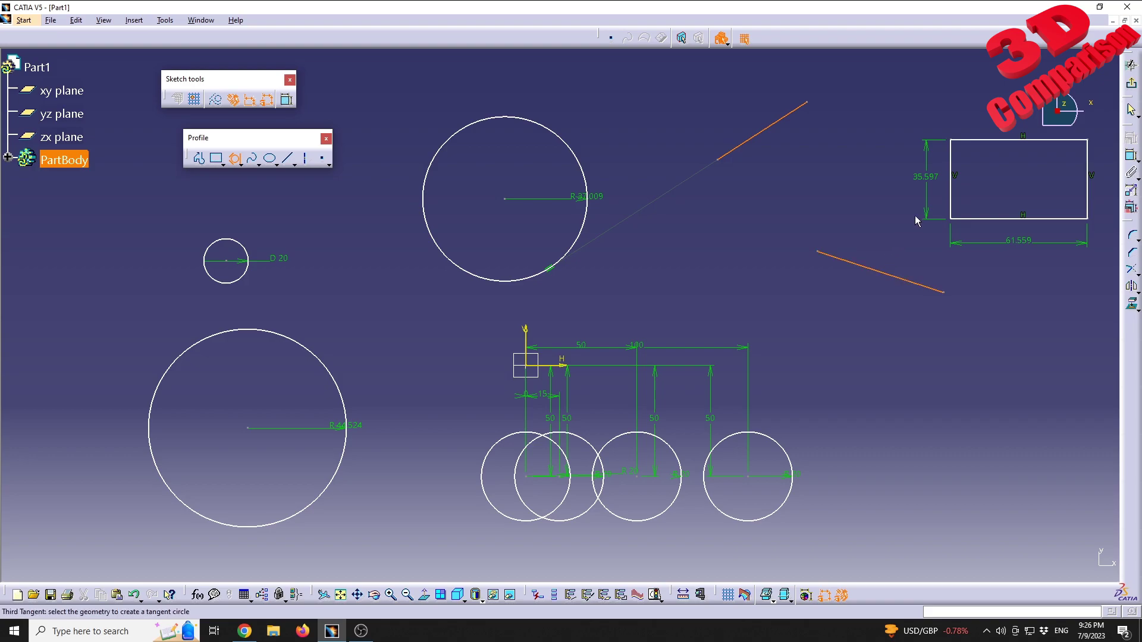
pyautogui.click(950, 185)
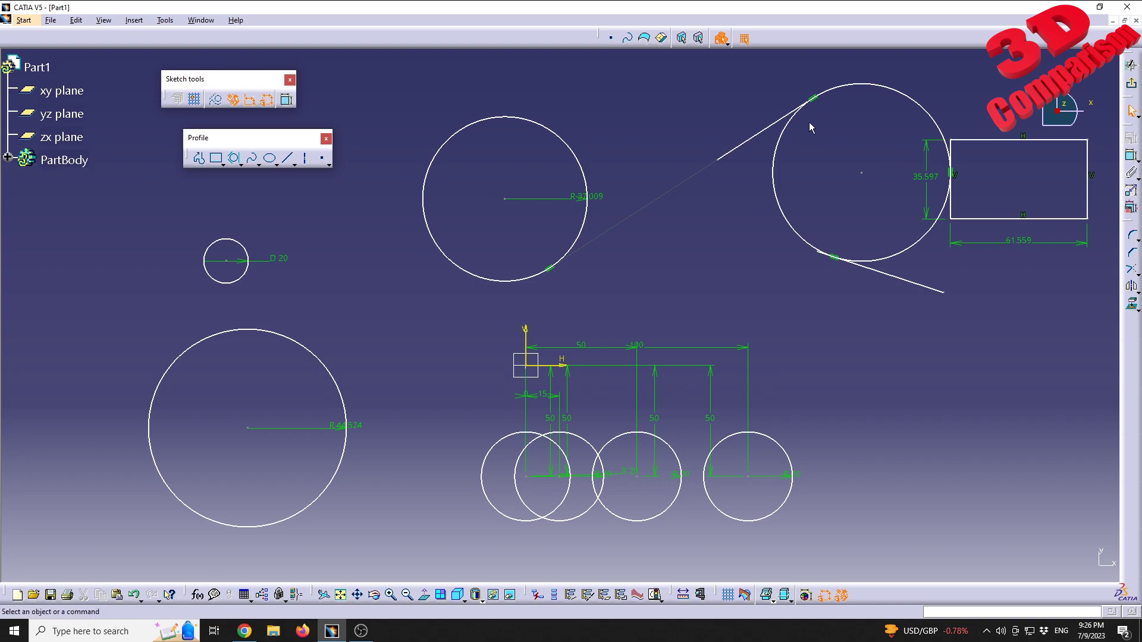
# Dimension the tri-tangent circle with its D79.992 diameter.
pyautogui.click(1132, 156)
pyautogui.click(801, 239)
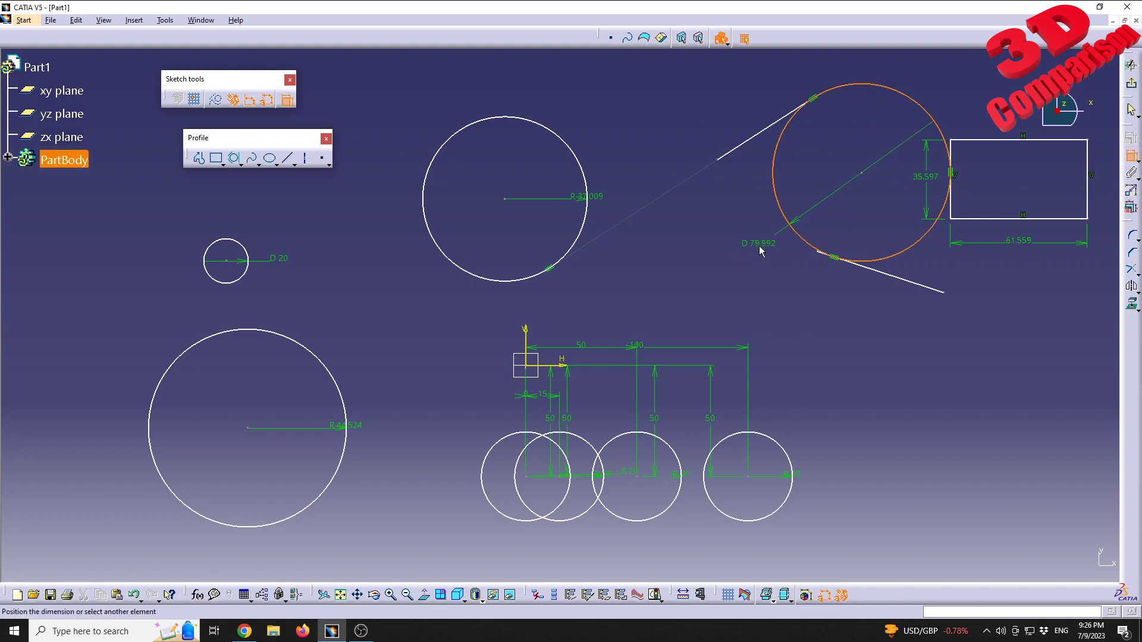
pyautogui.click(758, 249)
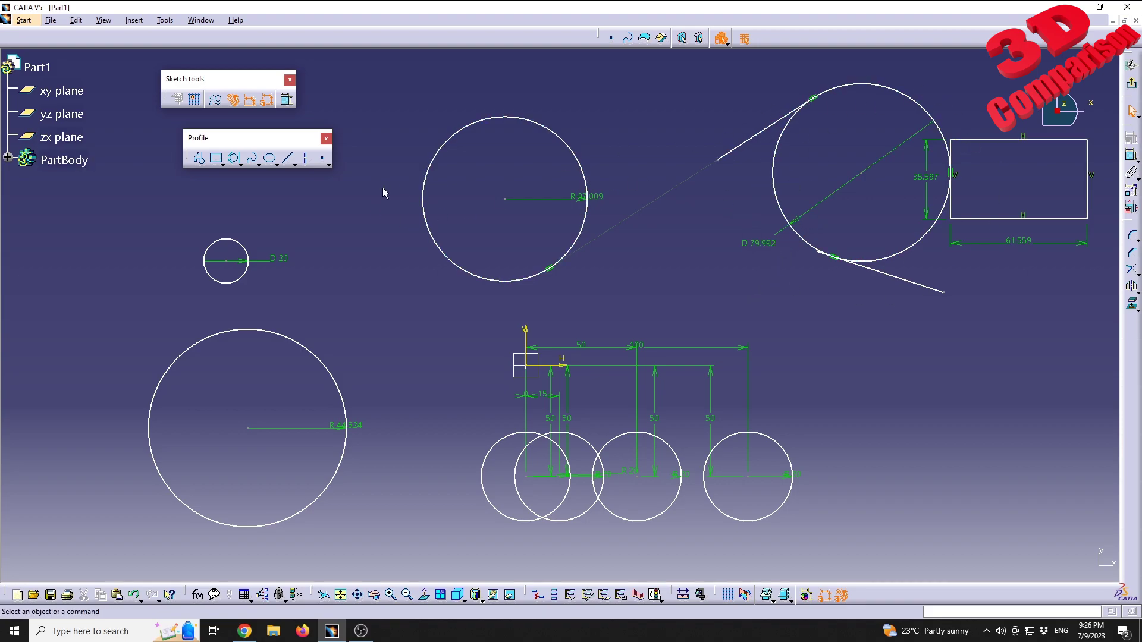
# Draw a Three Point Arc of radius 104.844 mm across the sketch below the R37.009 circle.
pyautogui.click(241, 166)
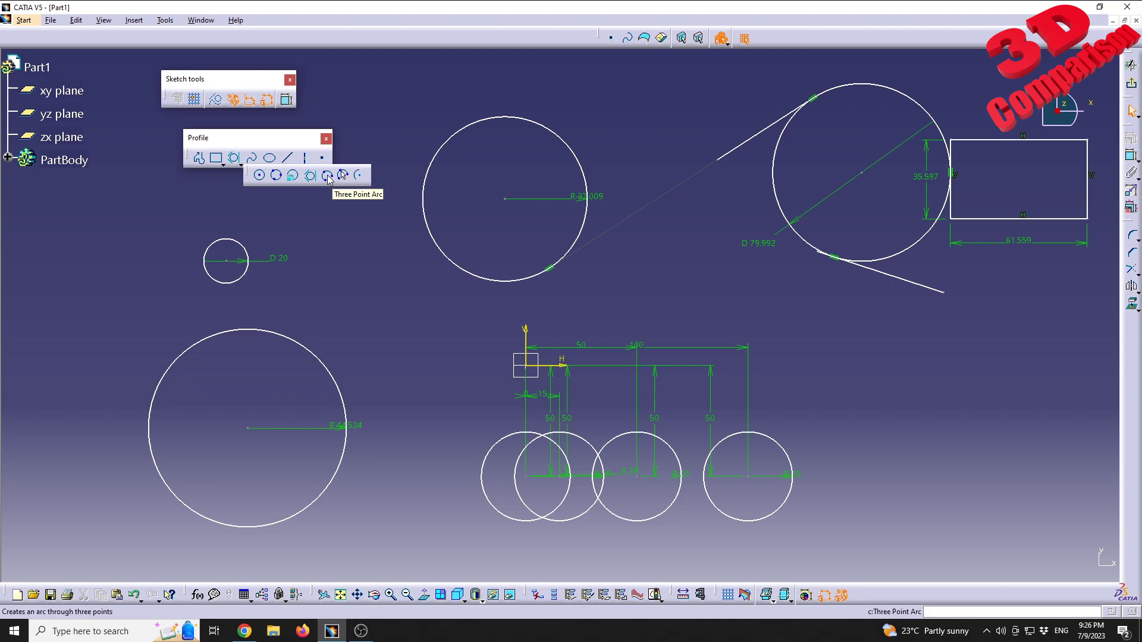
pyautogui.click(327, 175)
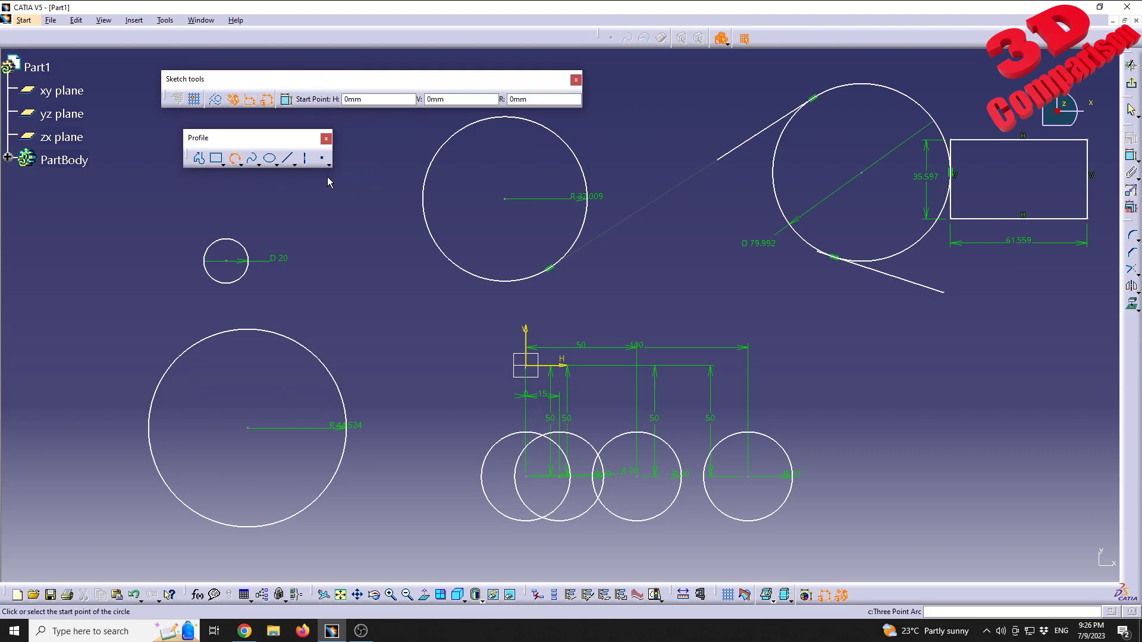
pyautogui.click(364, 306)
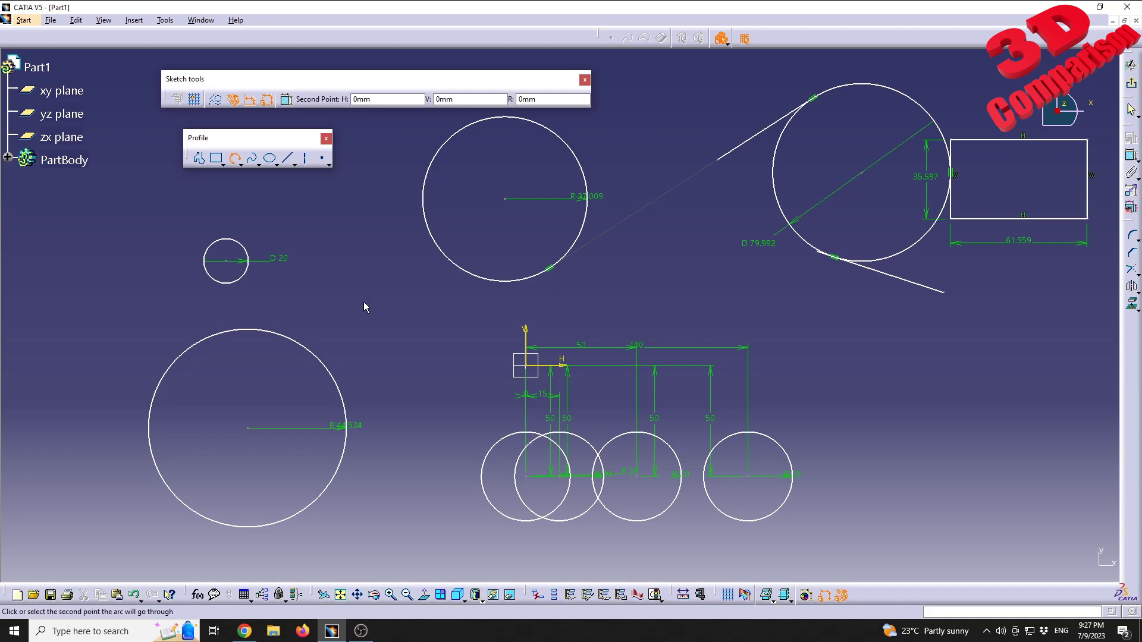
pyautogui.click(676, 237)
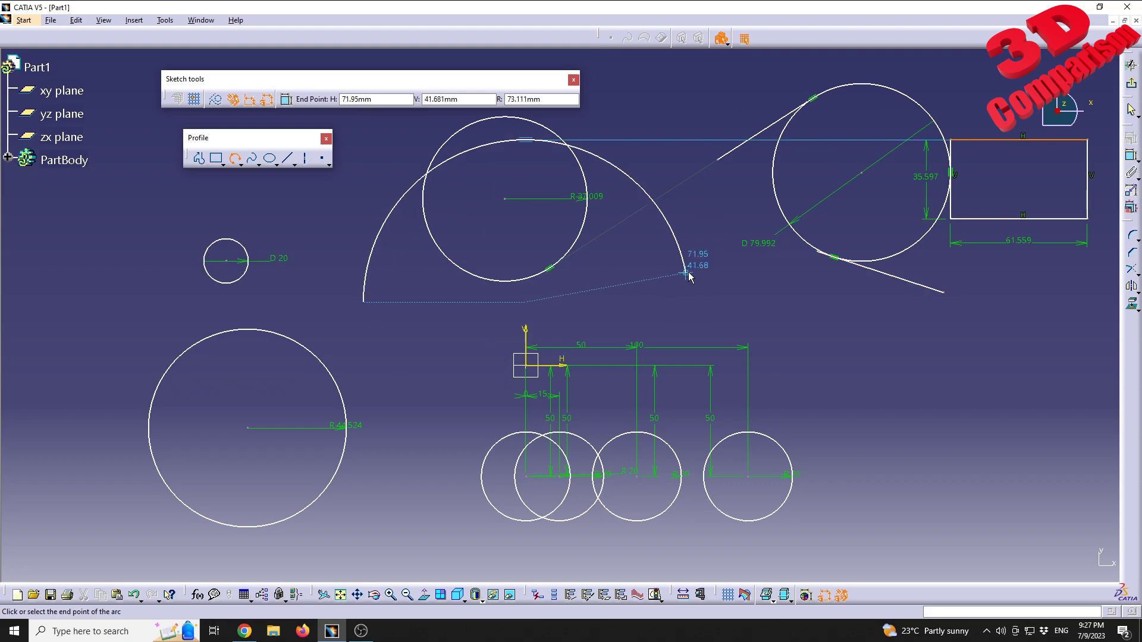
pyautogui.click(684, 243)
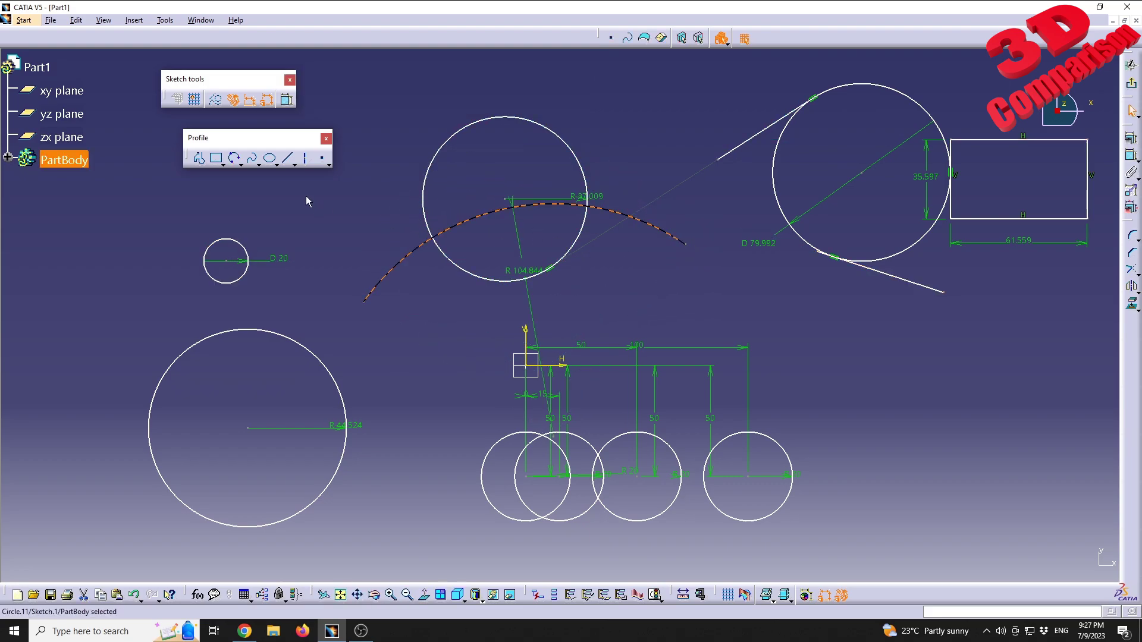
pyautogui.click(241, 164)
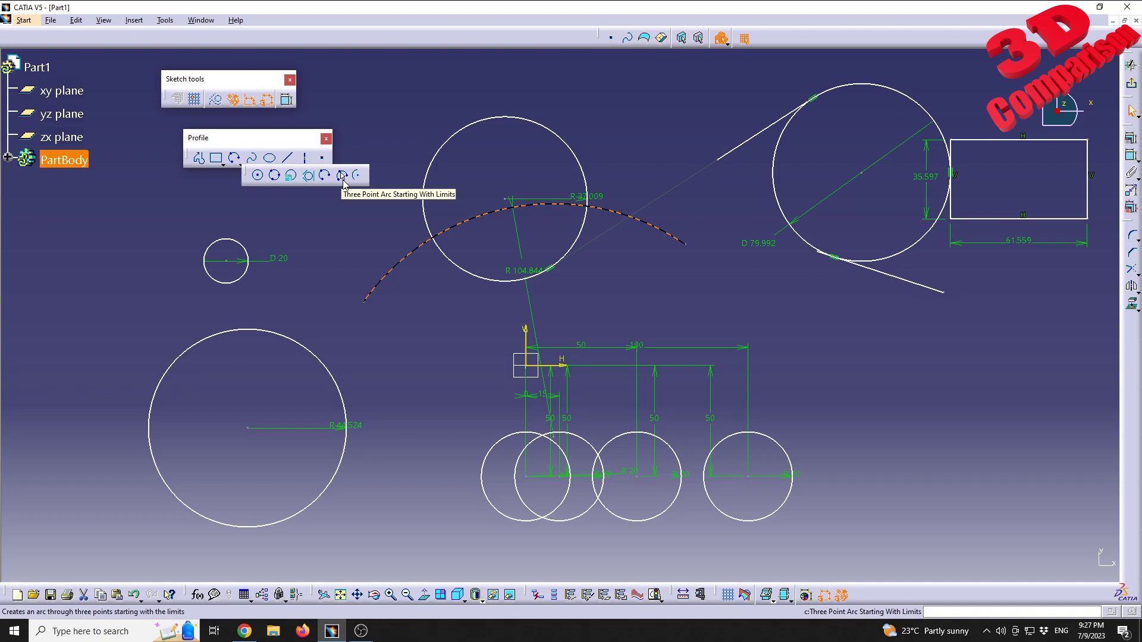
# Draw two limit-based three-point arcs at upper left, R16.581 and R15.49.
pyautogui.click(342, 176)
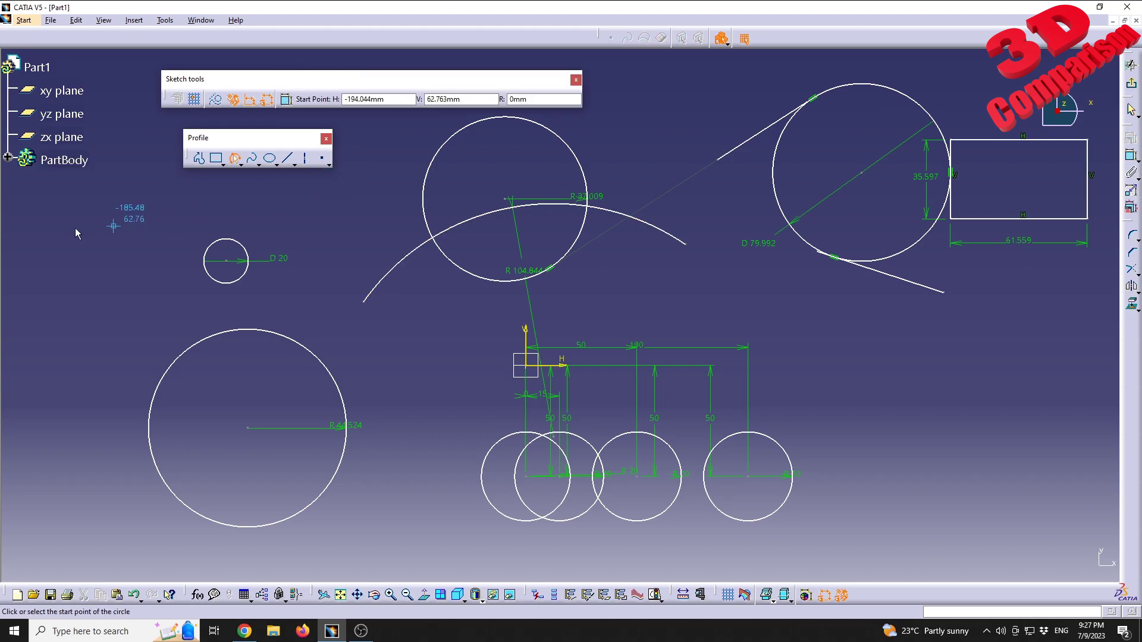
pyautogui.click(68, 231)
pyautogui.click(101, 183)
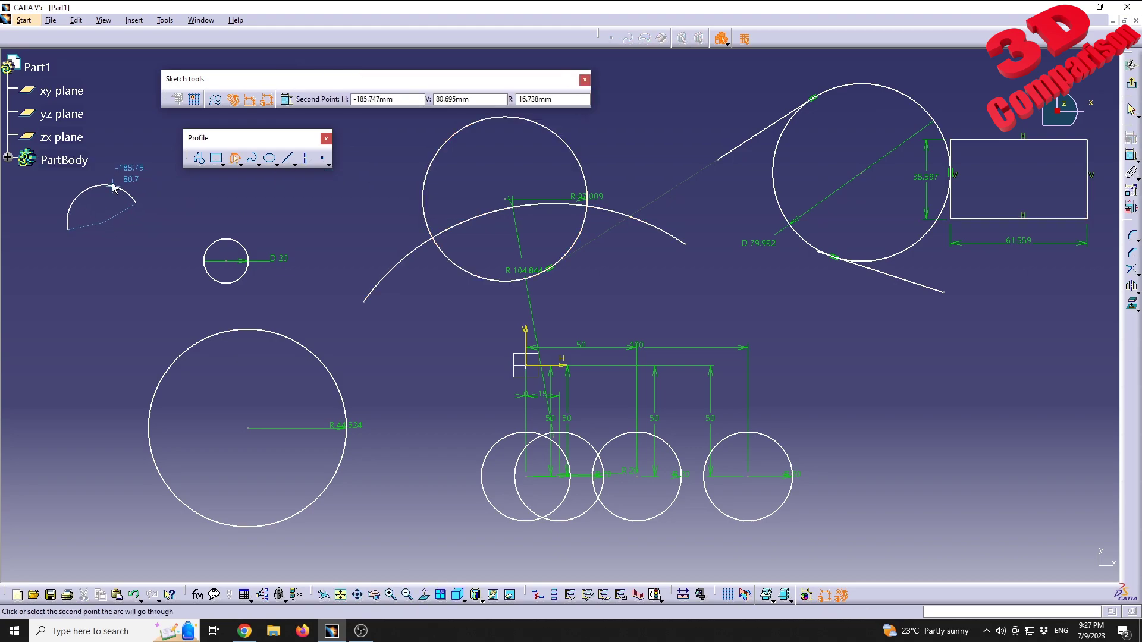
pyautogui.click(136, 202)
pyautogui.click(235, 158)
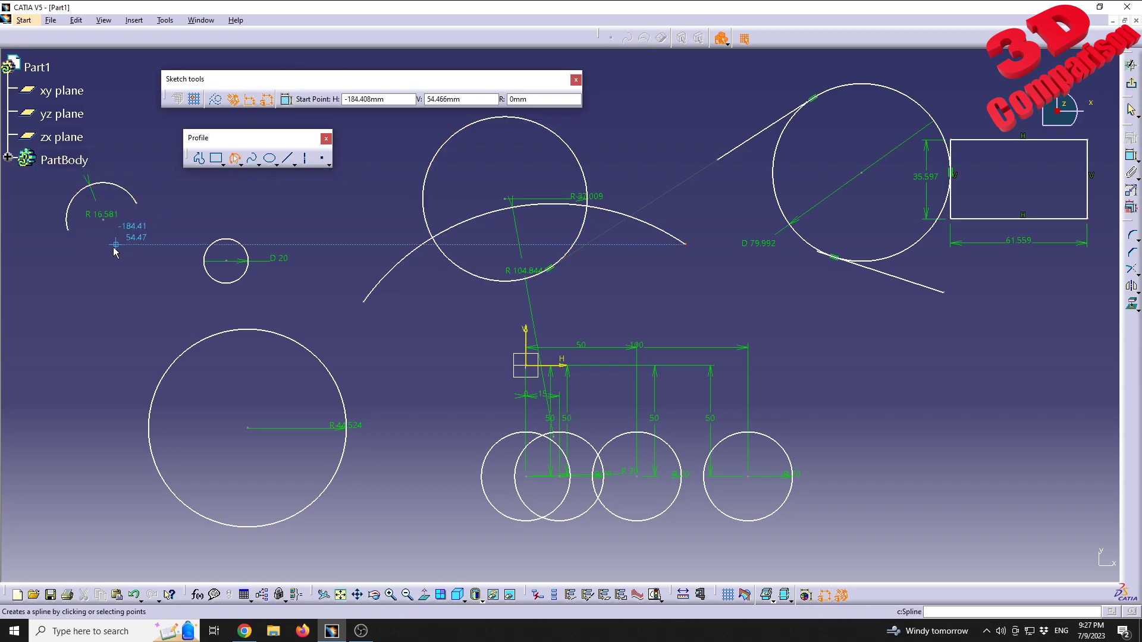
pyautogui.click(95, 279)
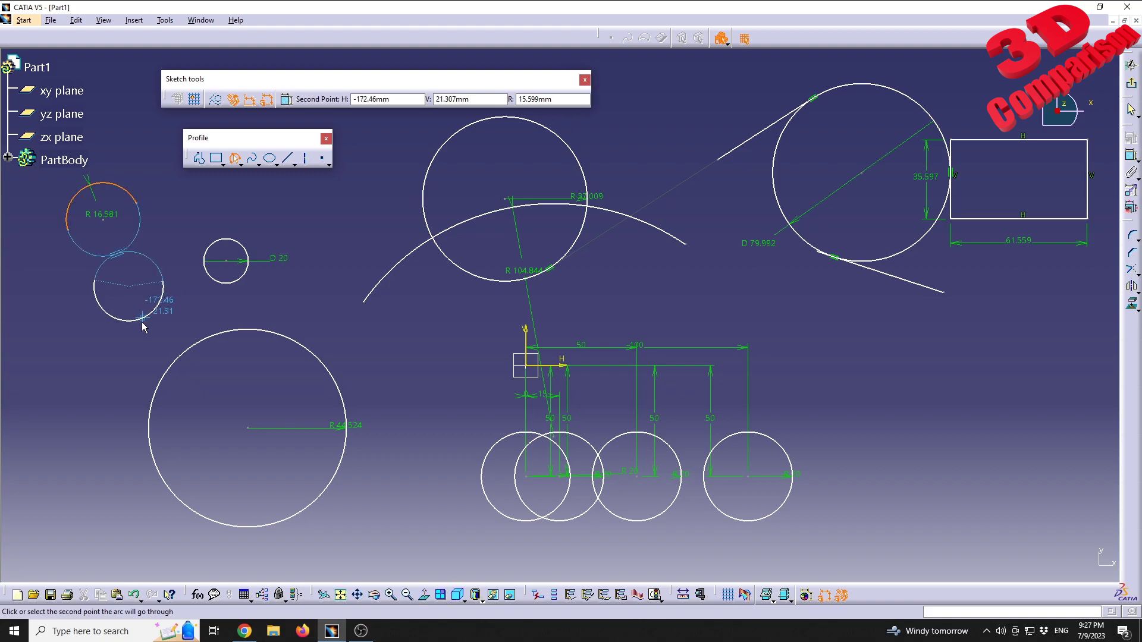
pyautogui.click(140, 310)
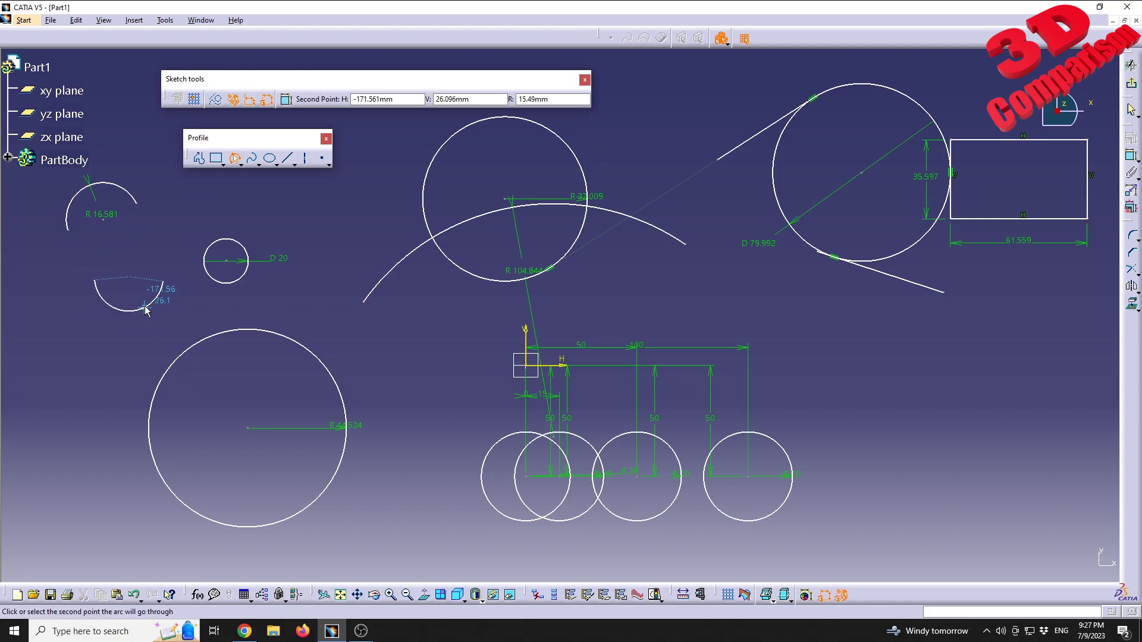
pyautogui.click(164, 283)
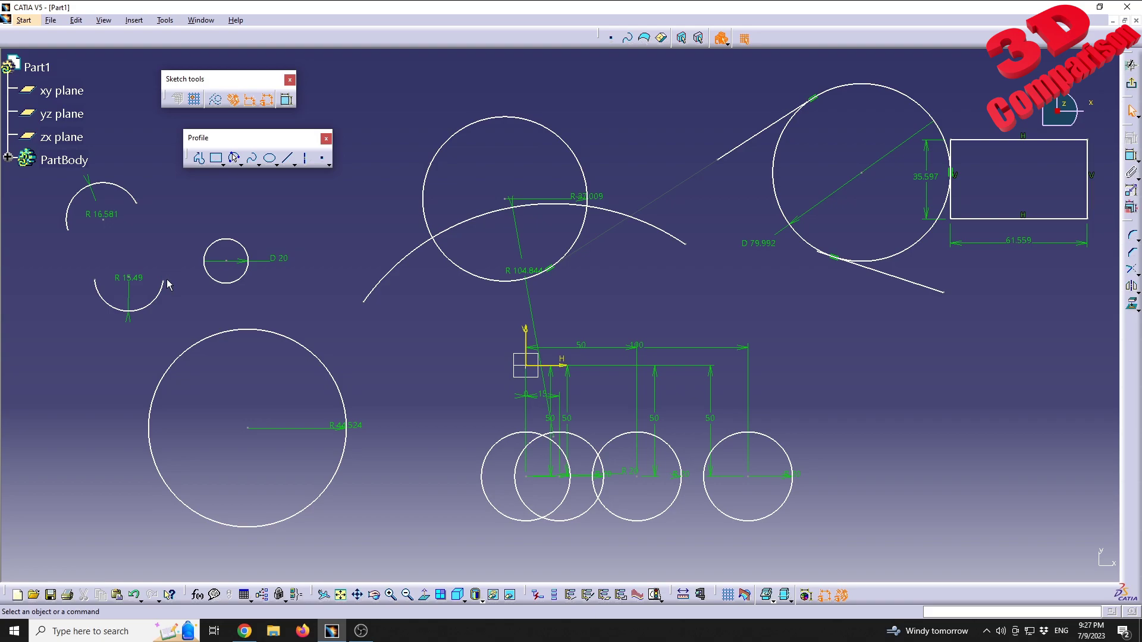
# Try a Coincidence constraint between the small and large arc end points, then cancel it.
pyautogui.click(165, 282)
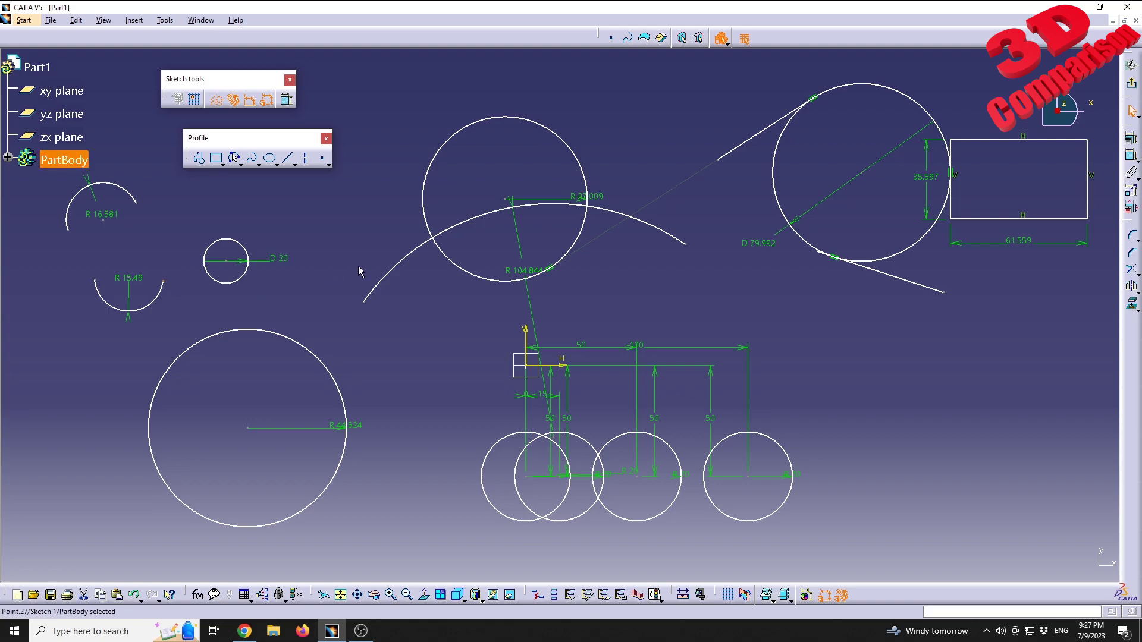
pyautogui.keyDown('ctrl'); pyautogui.click(364, 302); pyautogui.keyUp('ctrl')
pyautogui.click(1131, 138)
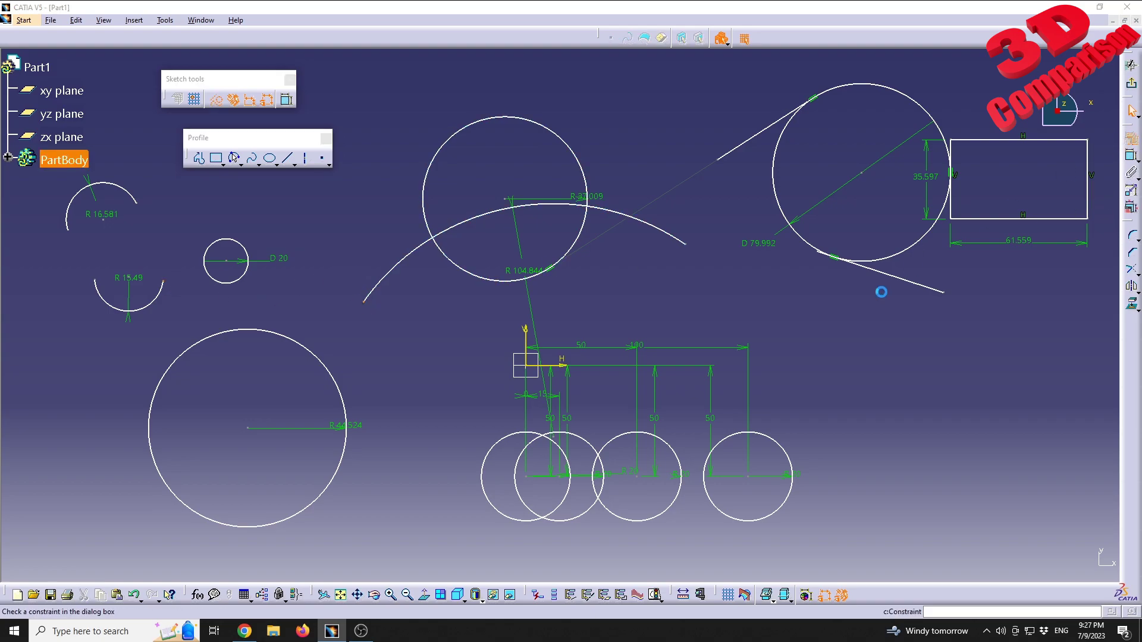
pyautogui.click(218, 348)
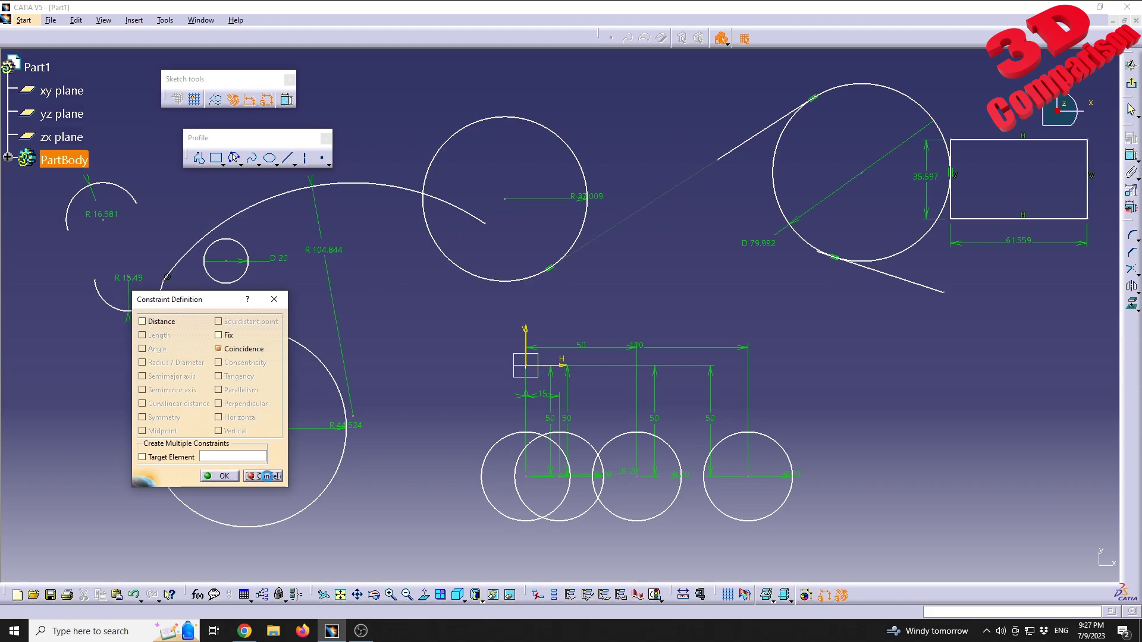
pyautogui.click(266, 476)
pyautogui.click(332, 238)
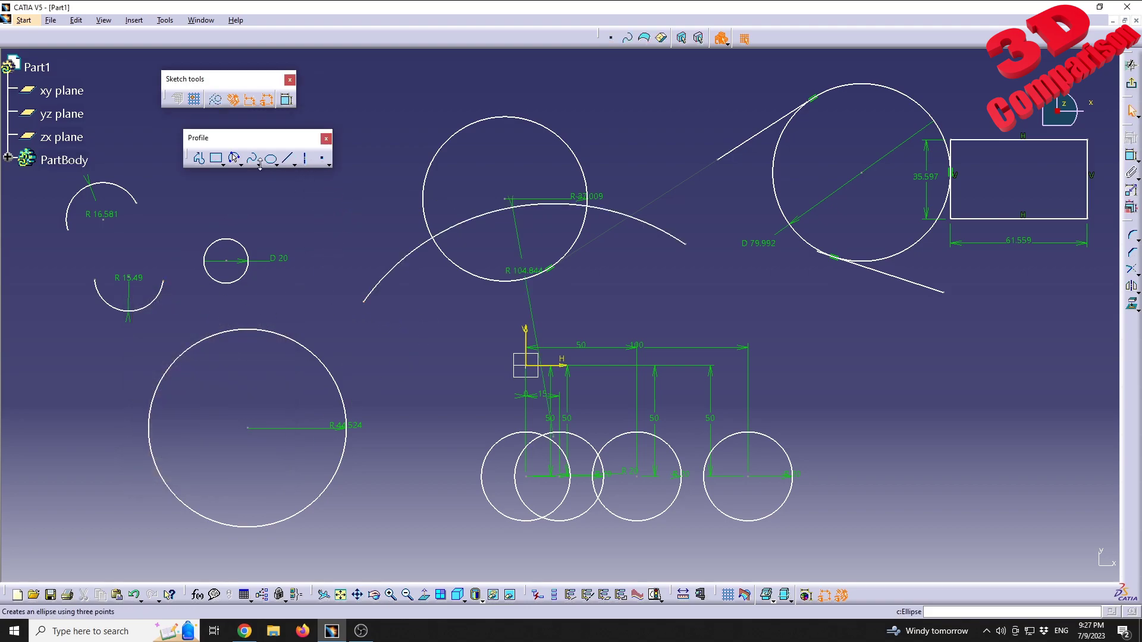
# Draw a centre-point arc of radius 20.448 mm, open on the right, above the rightmost R20 circle.
pyautogui.click(241, 165)
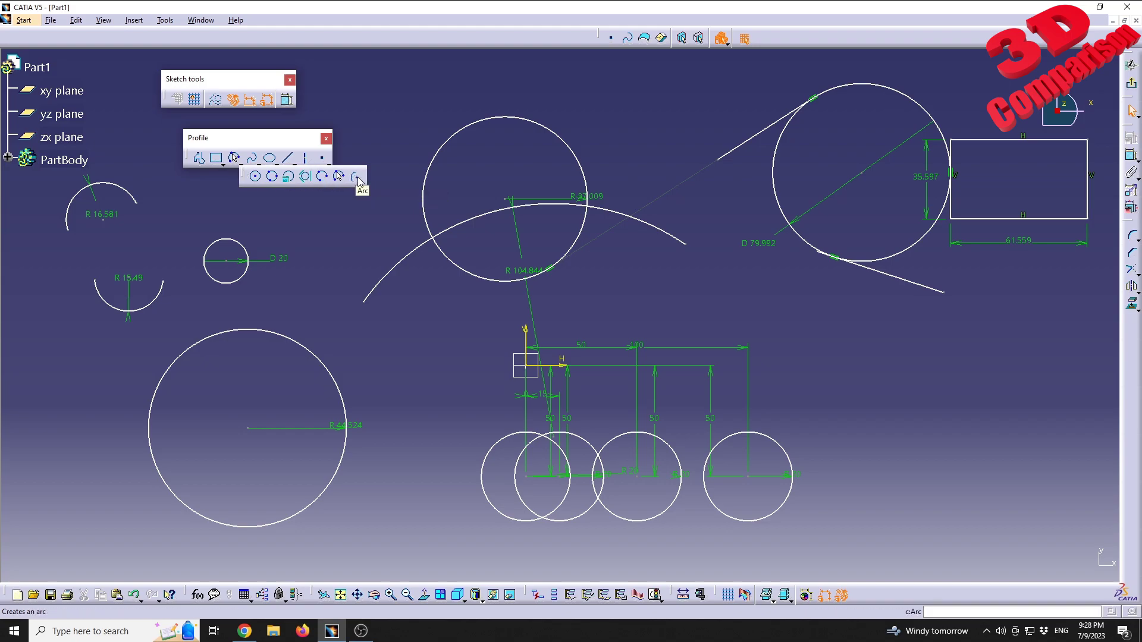
pyautogui.click(357, 177)
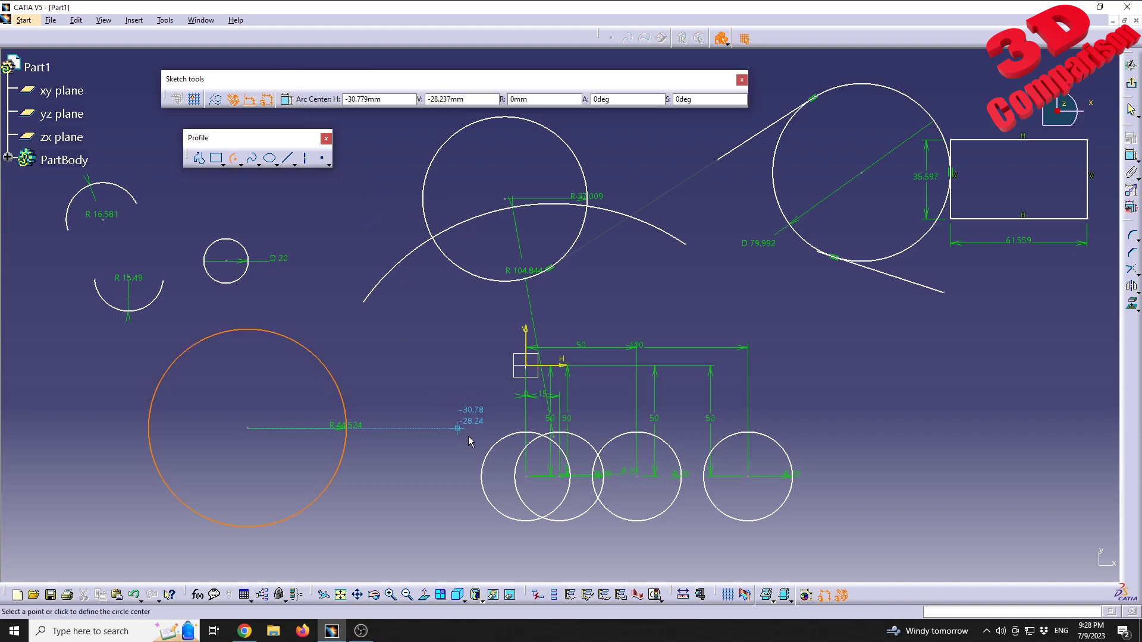
pyautogui.click(785, 373)
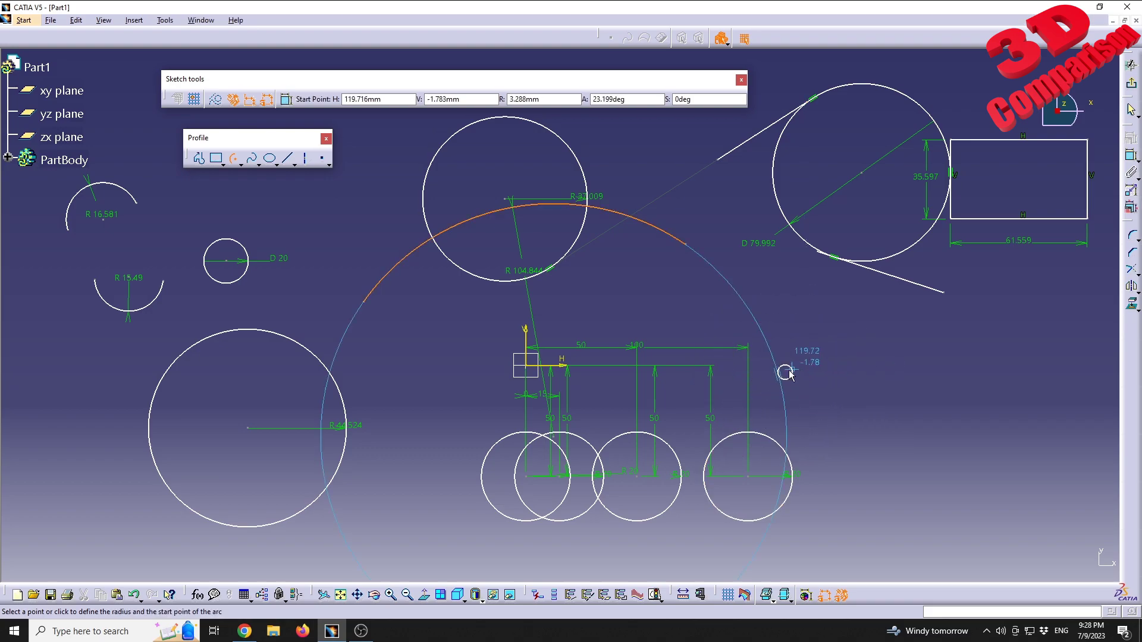
pyautogui.click(830, 362)
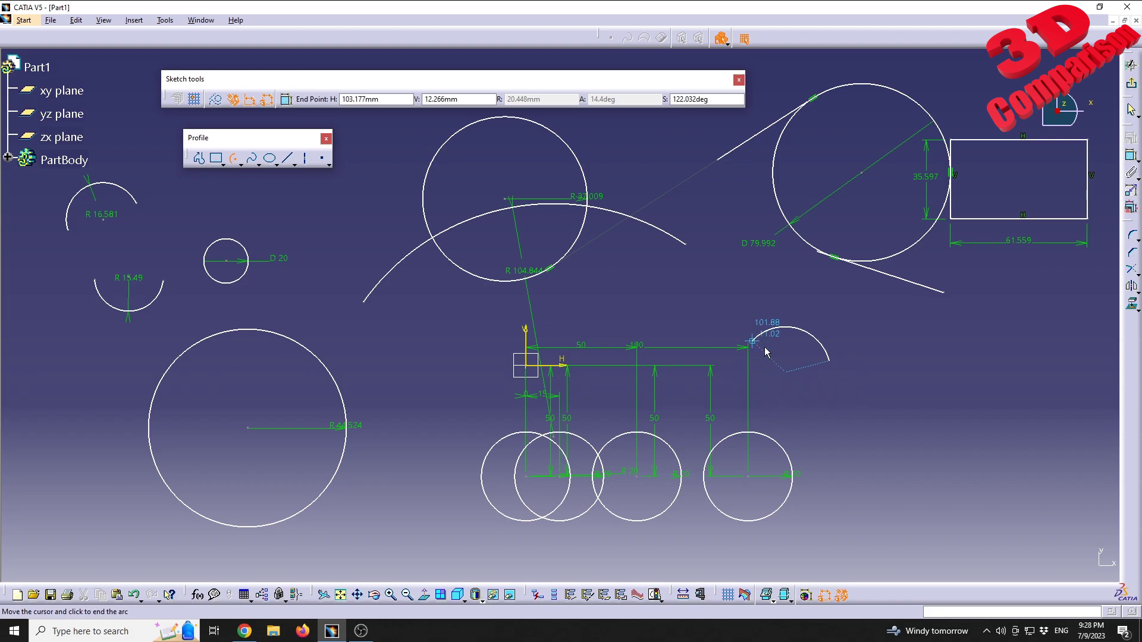
pyautogui.click(825, 395)
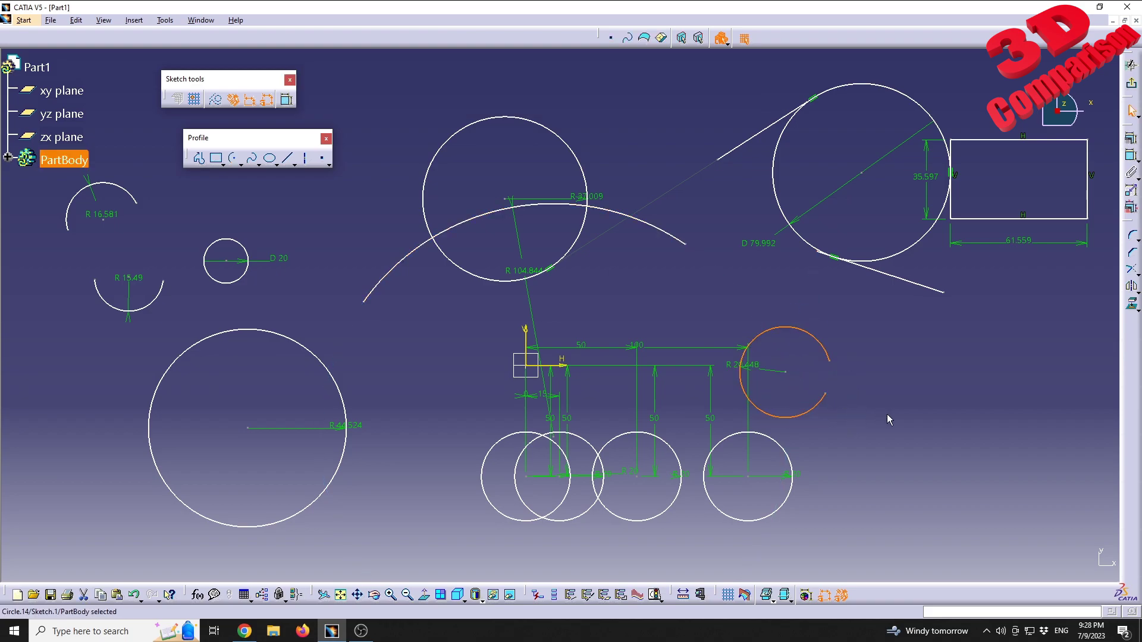
pyautogui.click(885, 436)
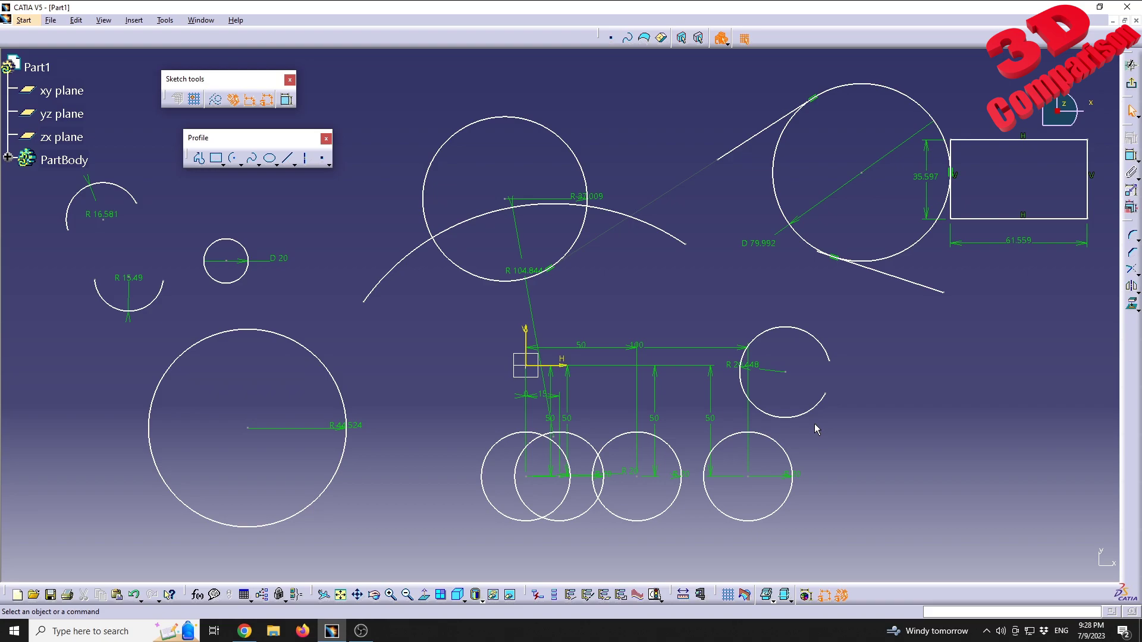
# Bring up the circle/arc variants, then the Spline flyout showing its two spline options.
pyautogui.click(242, 165)
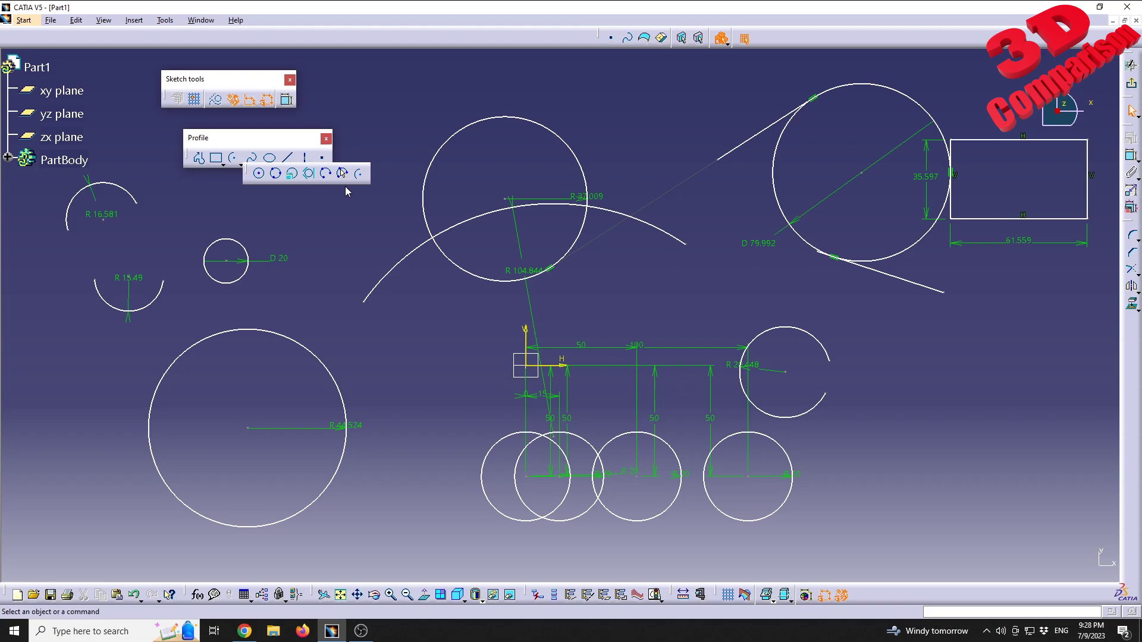
pyautogui.click(259, 165)
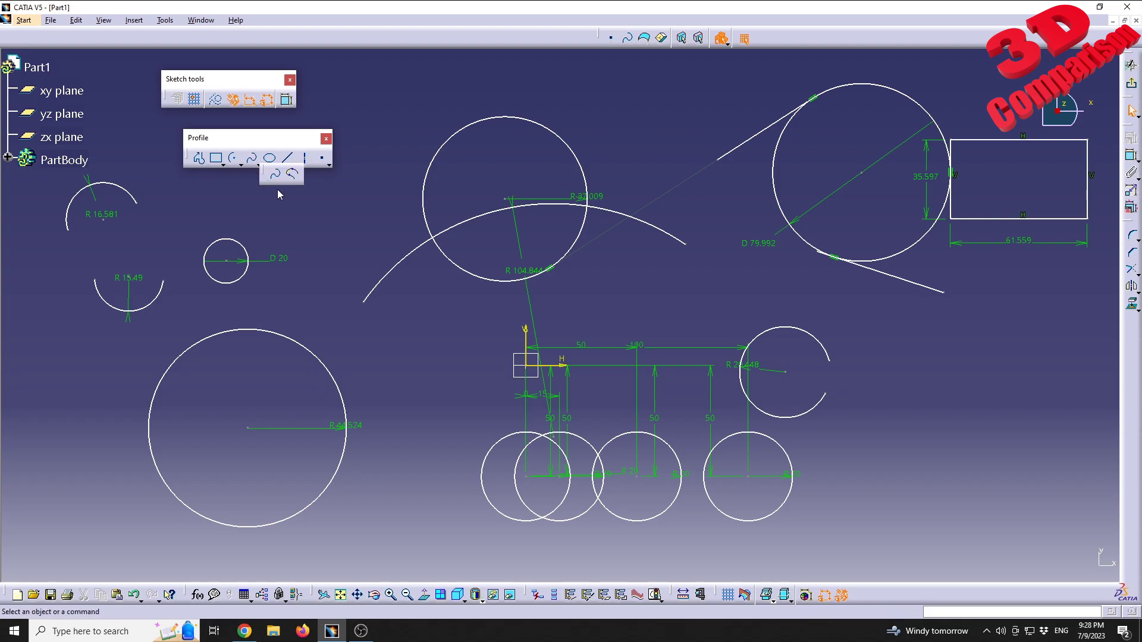